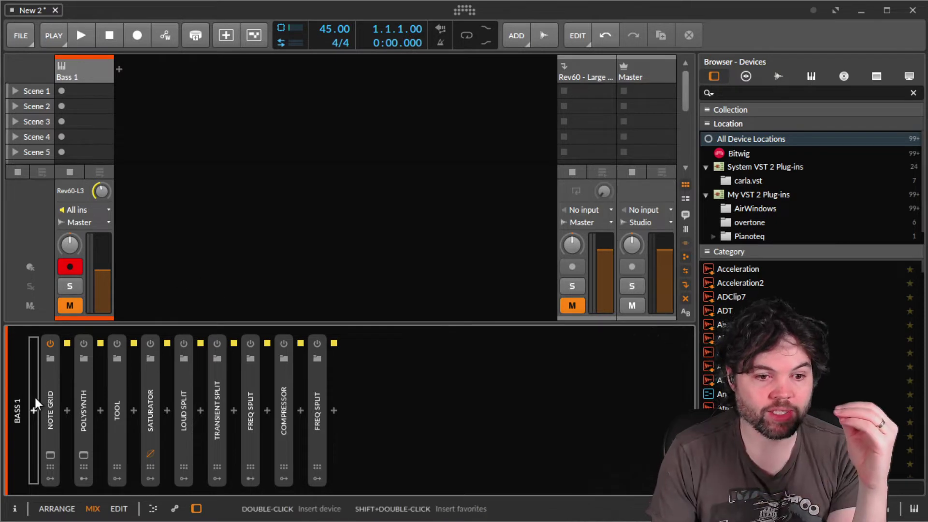
# Step: Delete the lower duplicate Clock/Chance/S/H LFO modules in the Note Grid, then power on the Polysynth
pyautogui.click(49, 453)
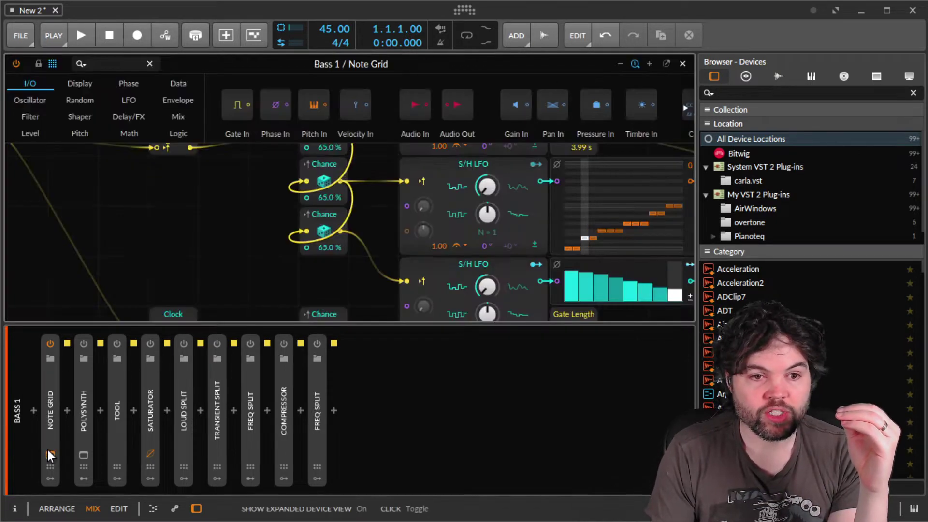
pyautogui.scroll(-3, 234, 244)
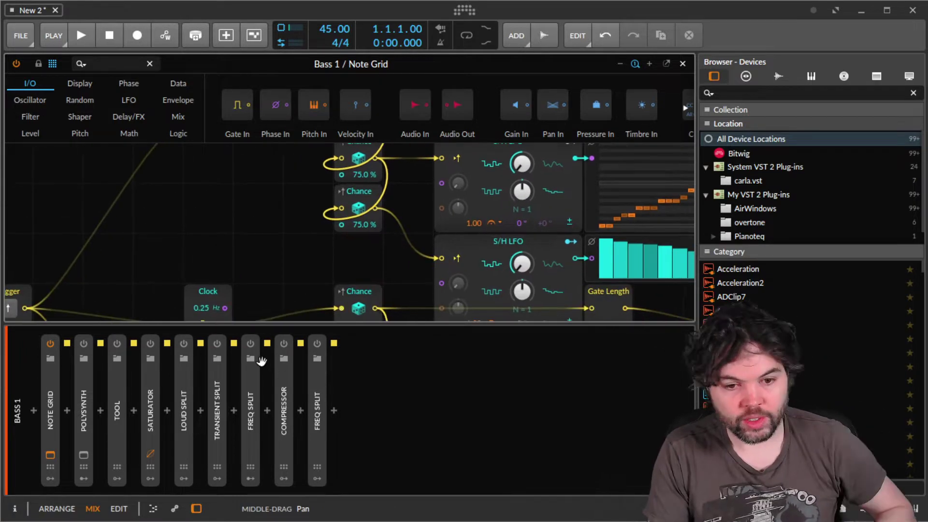
pyautogui.scroll(-3, 290, 232)
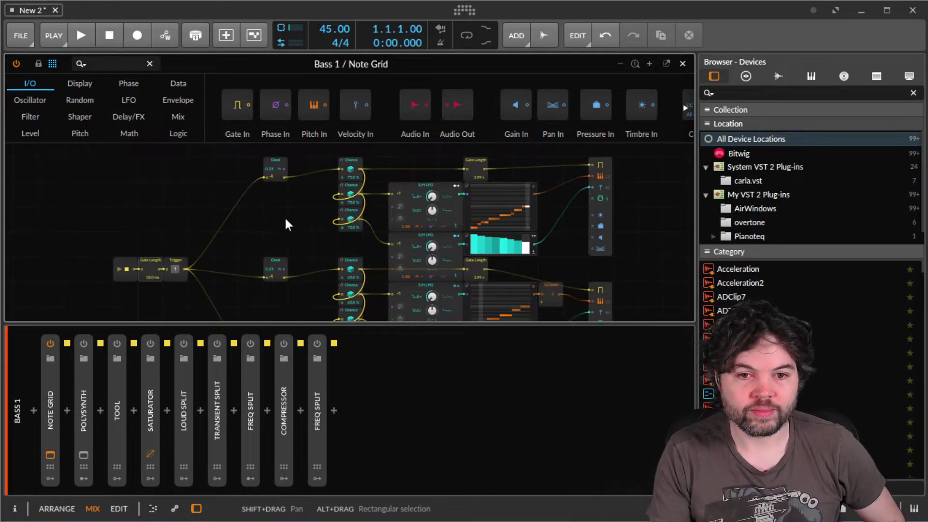
pyautogui.moveTo(634, 272); pyautogui.dragTo(558, 277)
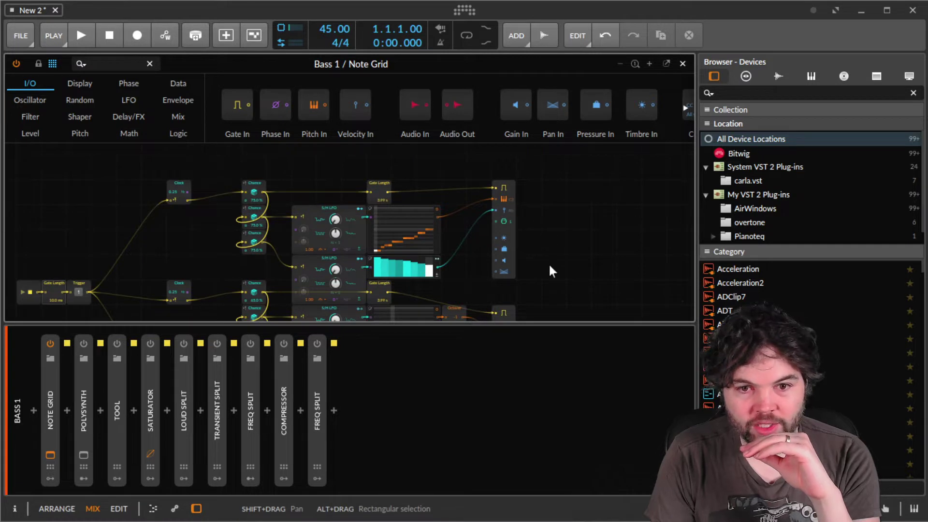
pyautogui.moveTo(549, 263); pyautogui.dragTo(546, 244)
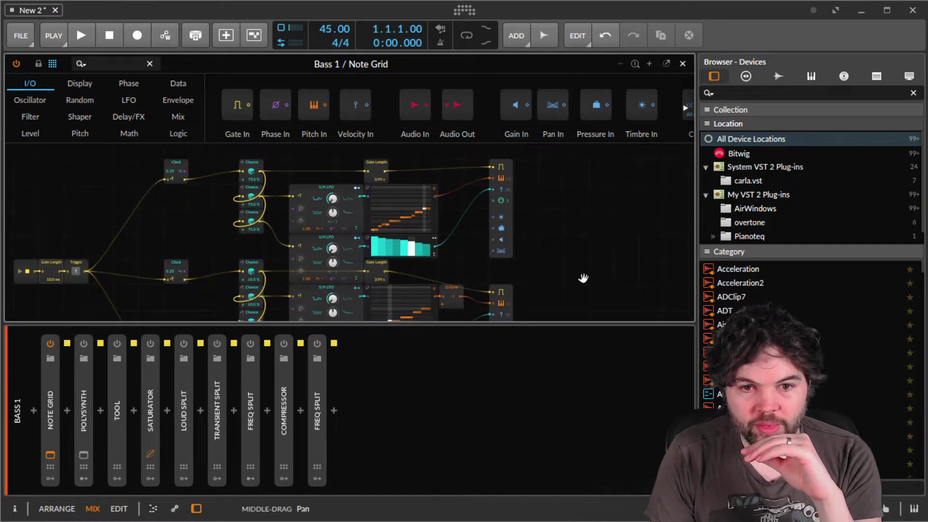
pyautogui.moveTo(582, 278); pyautogui.dragTo(533, 264)
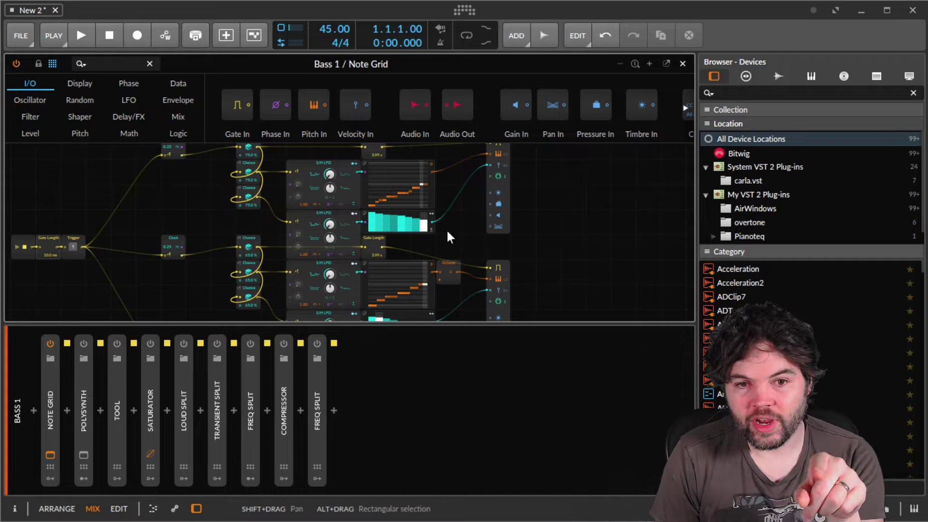
pyautogui.scroll(3, 576, 214)
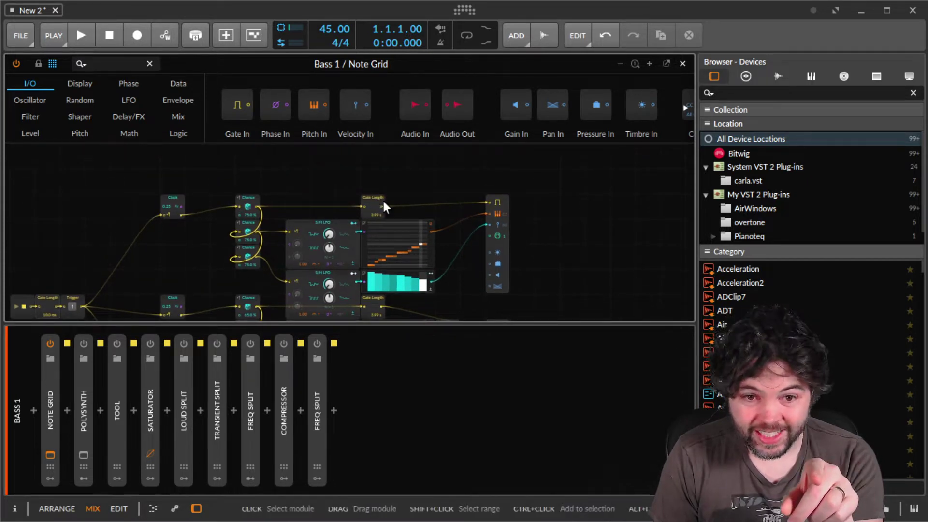
pyautogui.scroll(-3, 575, 251)
pyautogui.scroll(-3, 573, 220)
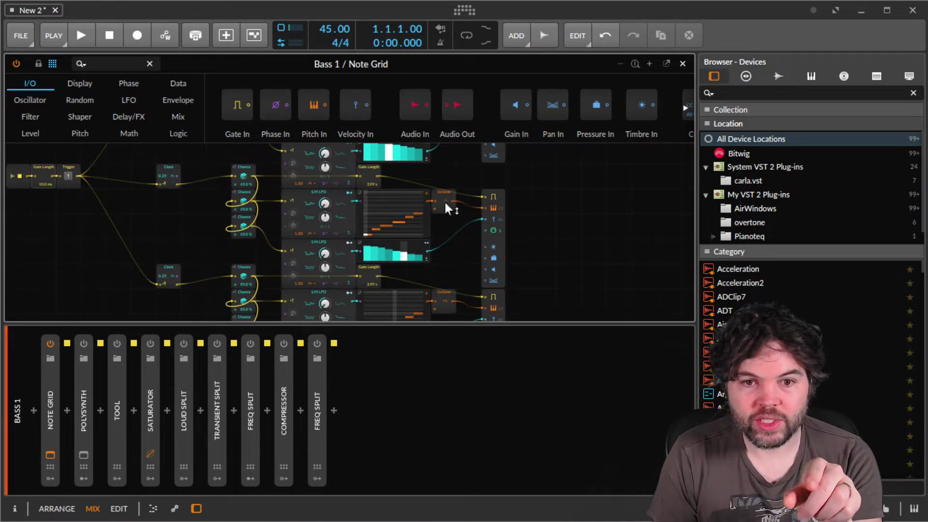
pyautogui.hotkey('ctrl', 'z')
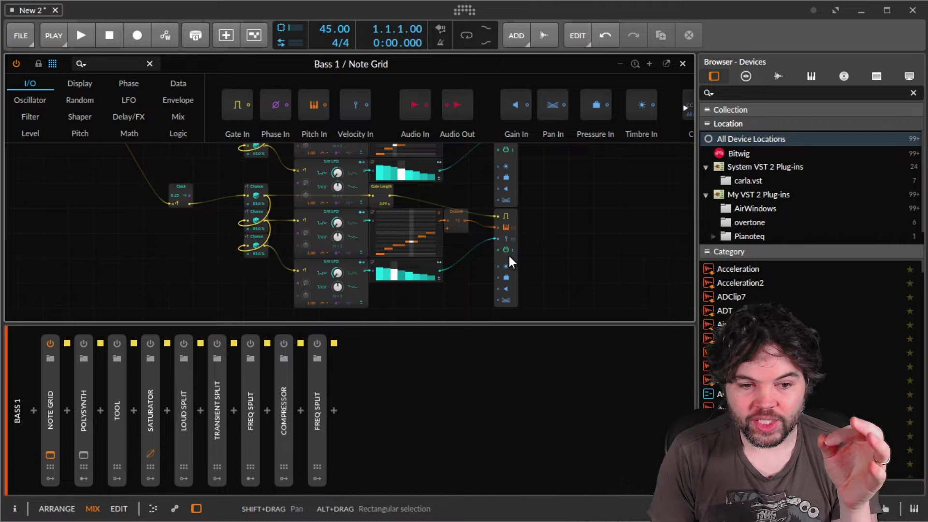
pyautogui.click(83, 344)
# Step: Close the expanded Note Grid patch and unmute the Bass 1 track
pyautogui.click(682, 64)
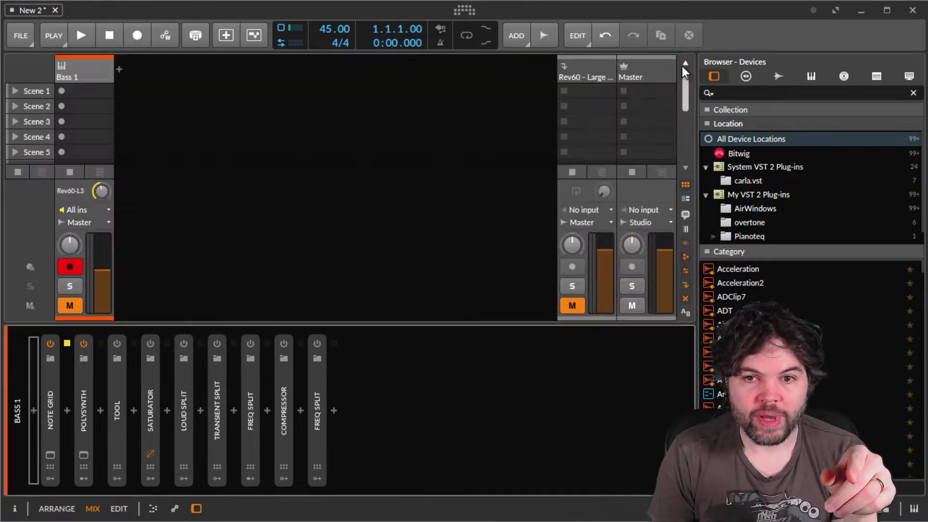
pyautogui.click(63, 306)
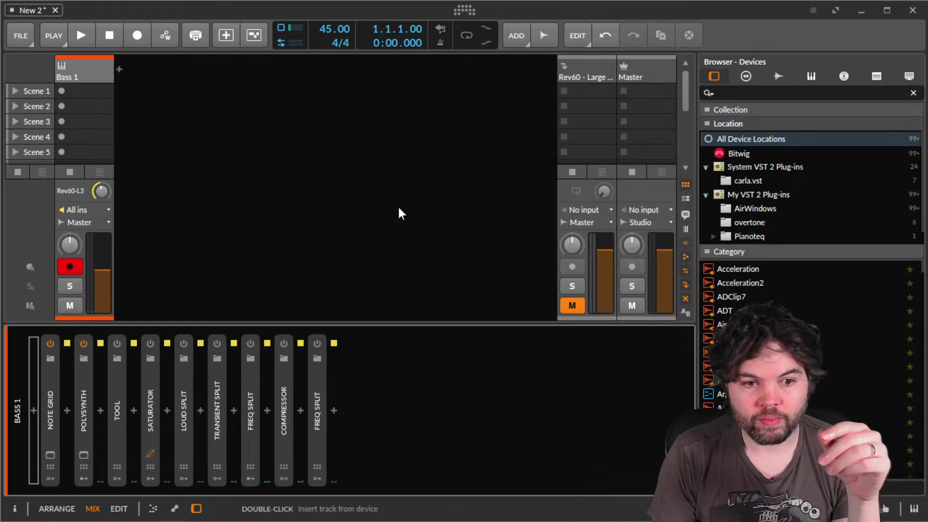
# Step: Look through the Polysynth presets but keep the current sound, then collapse the device
pyautogui.click(83, 393)
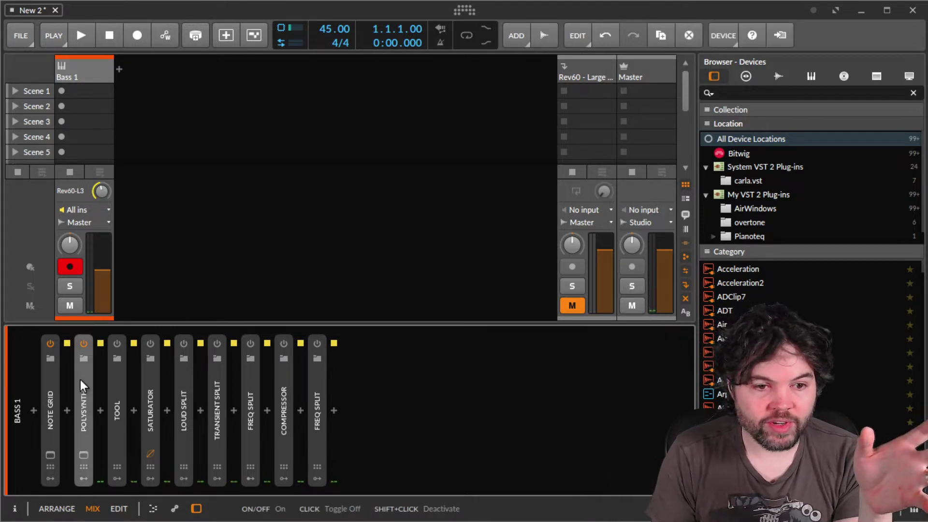
pyautogui.doubleClick(80, 378)
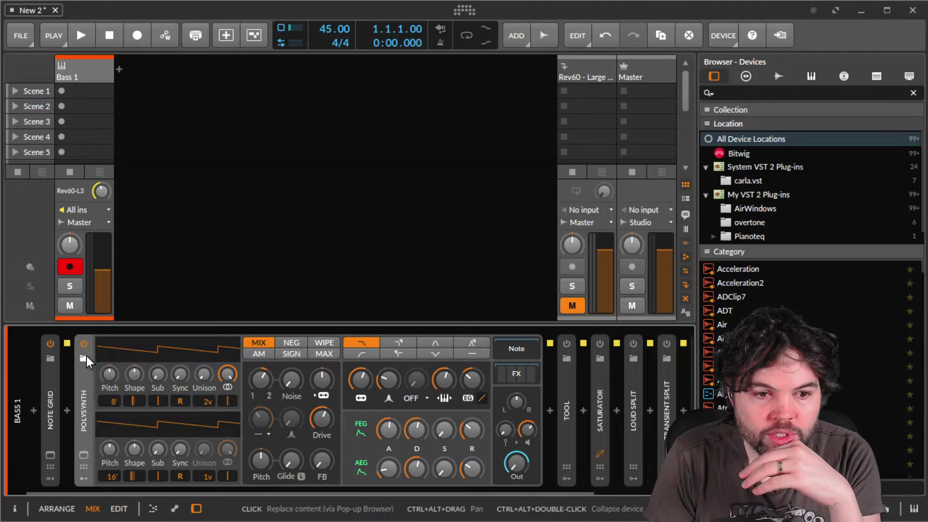
pyautogui.click(85, 358)
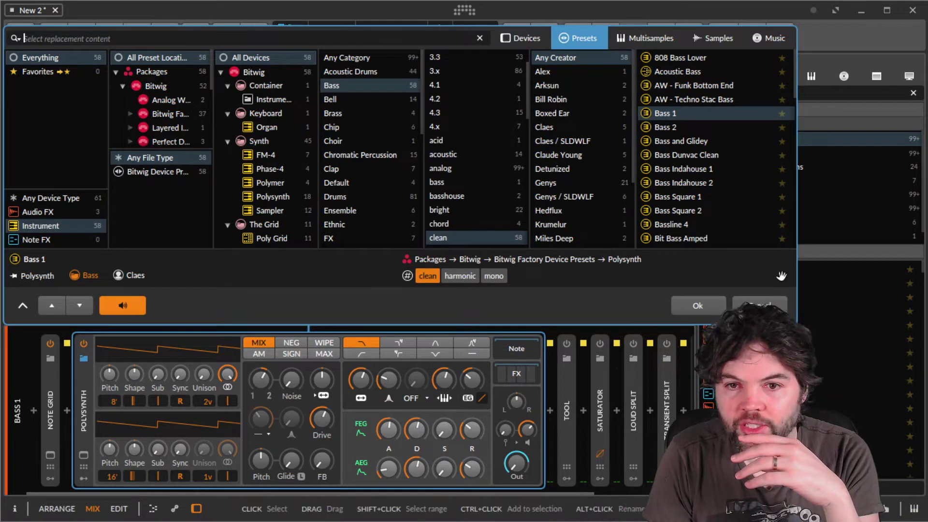
pyautogui.press('Escape')
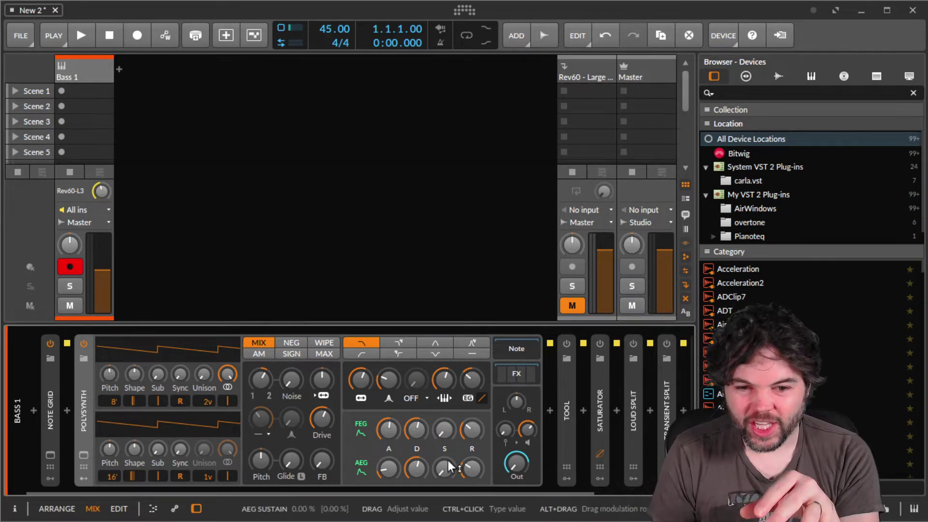
pyautogui.doubleClick(84, 389)
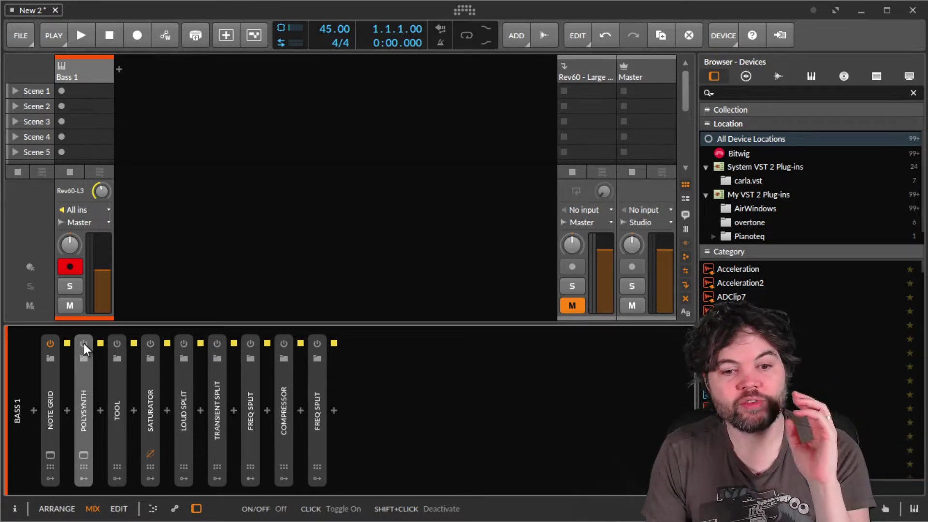
# Step: Power on the Polysynth, Tool and Saturator (Quiet -30.0 dB, Loud -13.0 dB) in turn
pyautogui.click(83, 343)
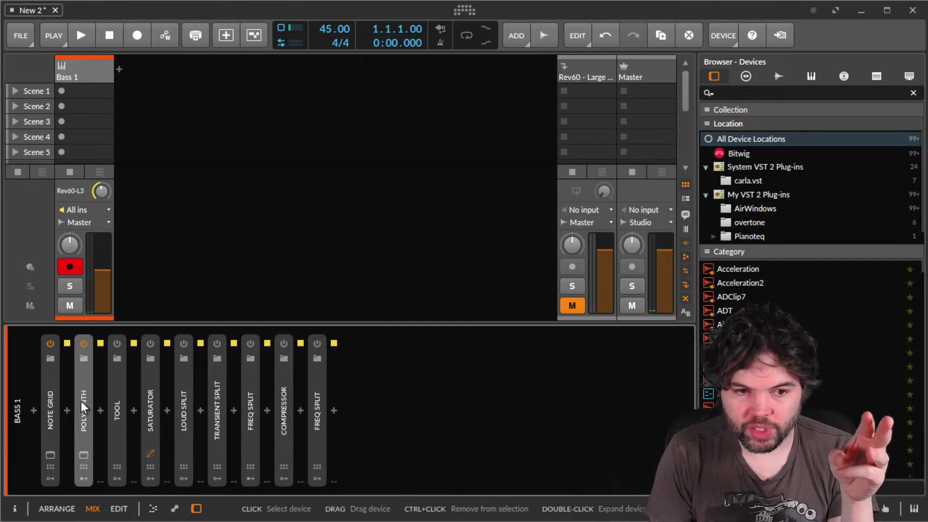
pyautogui.doubleClick(117, 401)
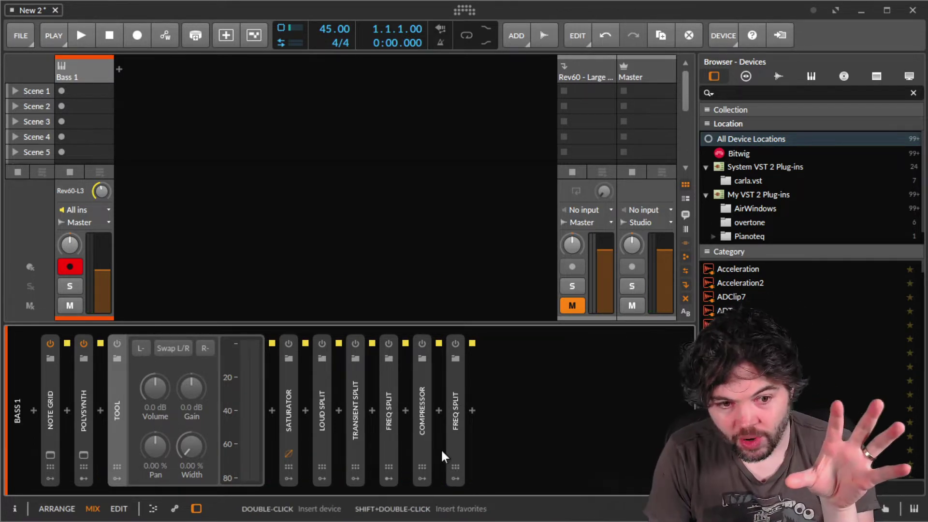
pyautogui.click(117, 344)
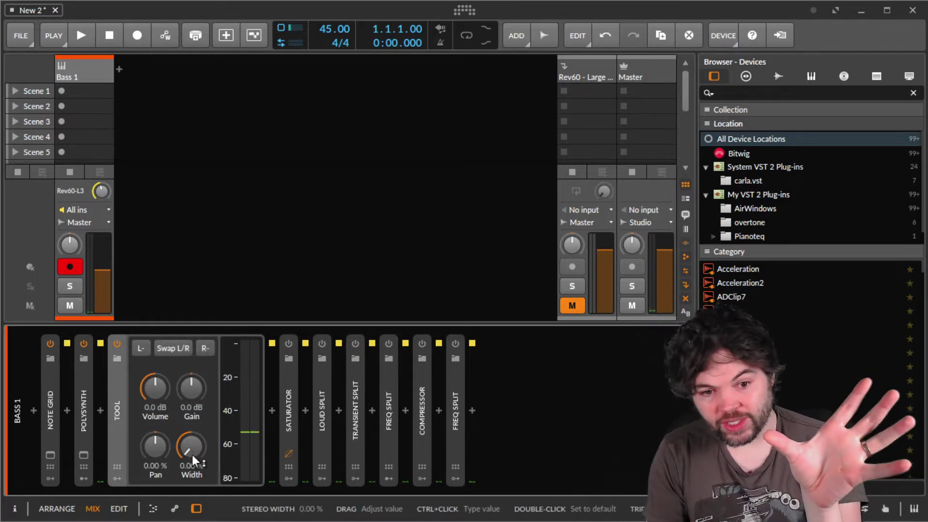
pyautogui.doubleClick(119, 409)
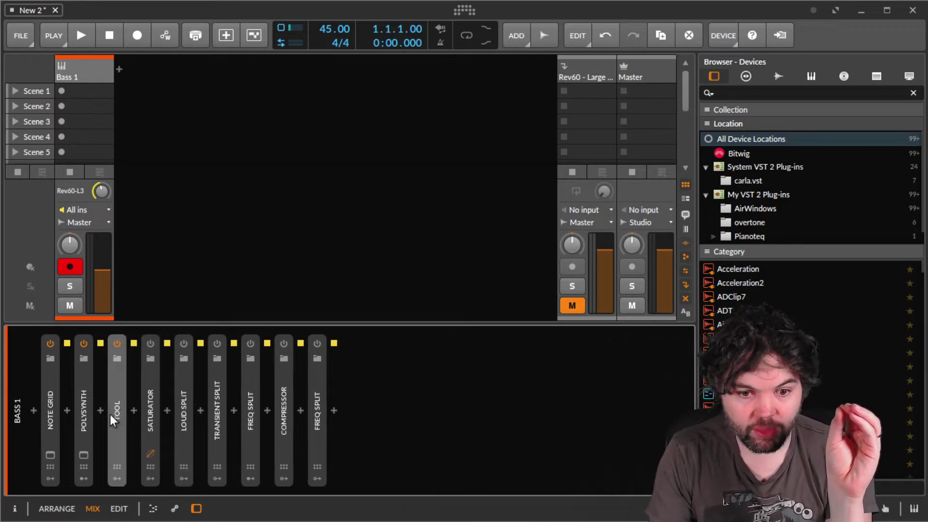
pyautogui.doubleClick(147, 407)
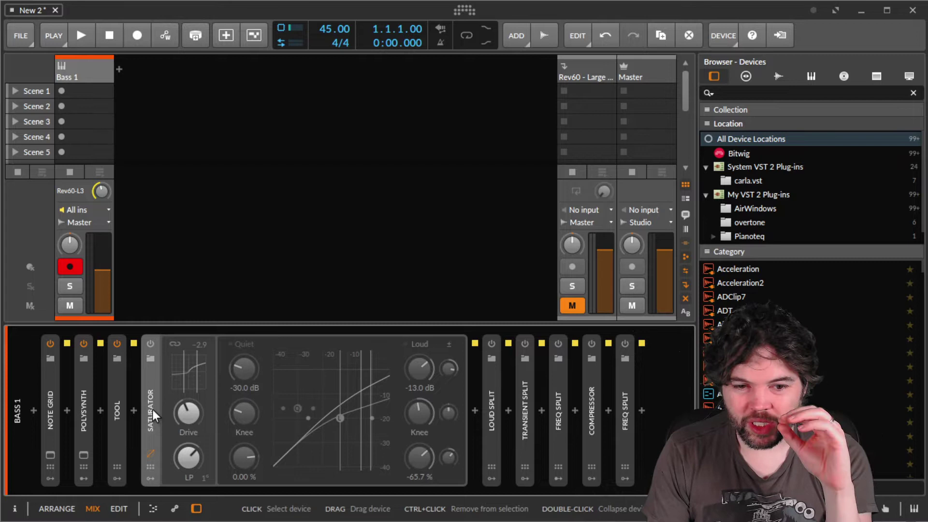
pyautogui.click(152, 344)
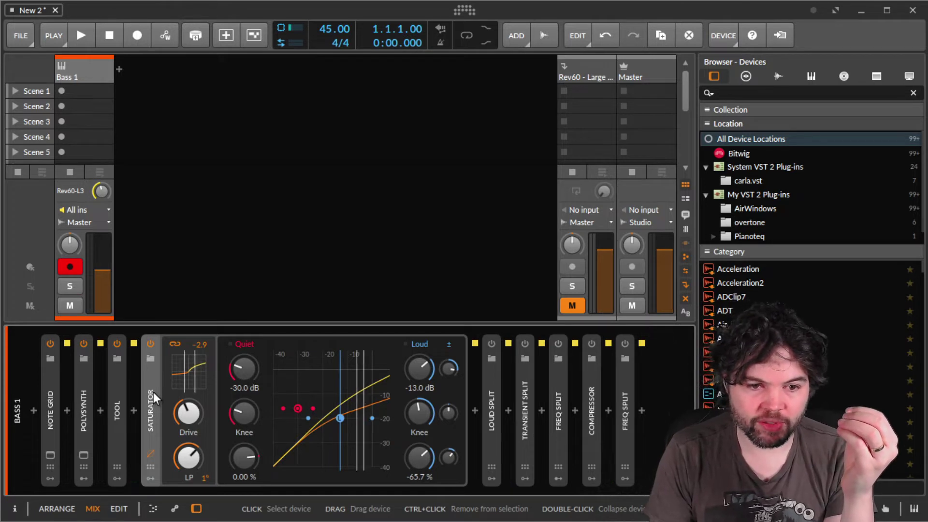
# Step: Switch on the Loud Split and solo its Loud band
pyautogui.doubleClick(152, 392)
pyautogui.doubleClick(181, 399)
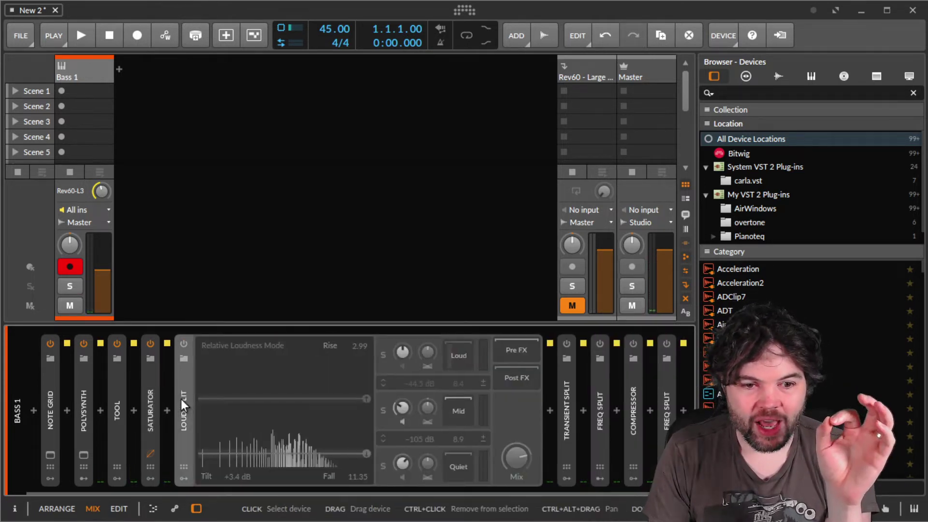
pyautogui.click(184, 343)
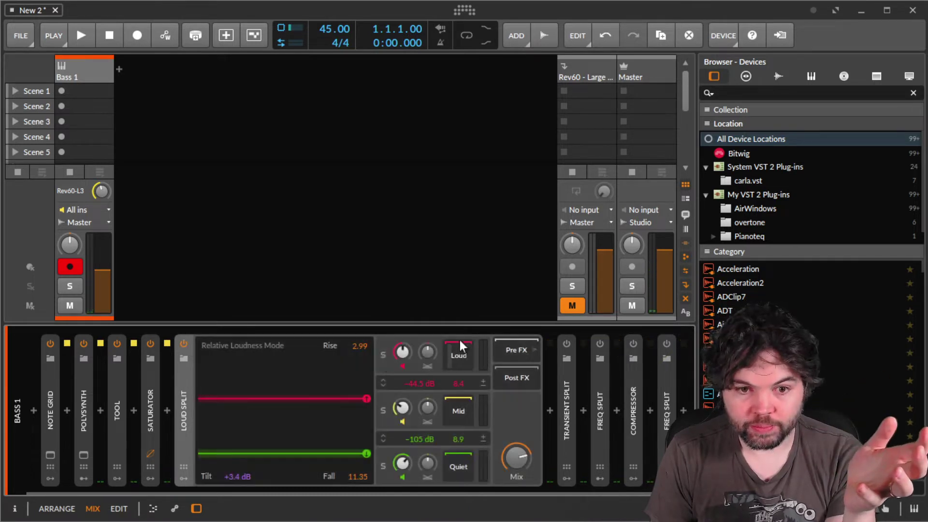
pyautogui.click(384, 358)
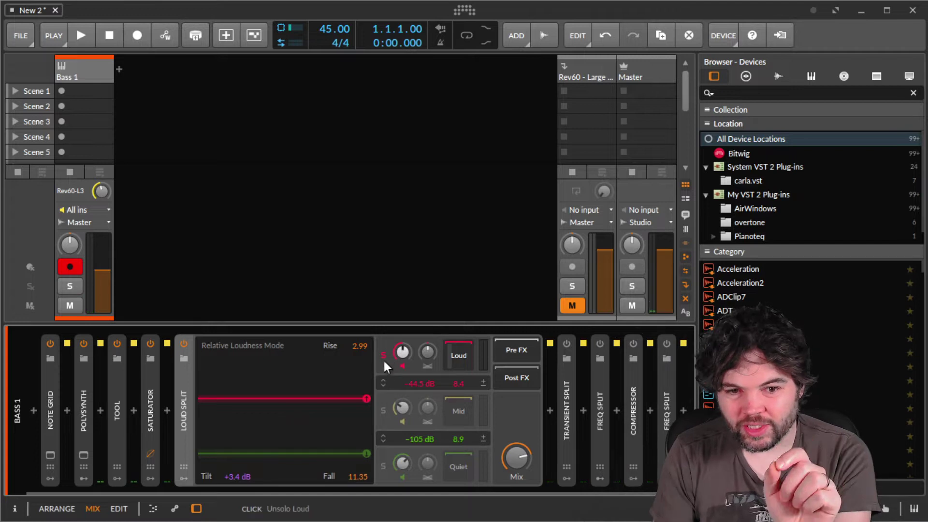
# Step: Try raising the Loud threshold to about -19 dB, then undo back to -44.5 dB
pyautogui.moveTo(366, 398); pyautogui.dragTo(368, 378)
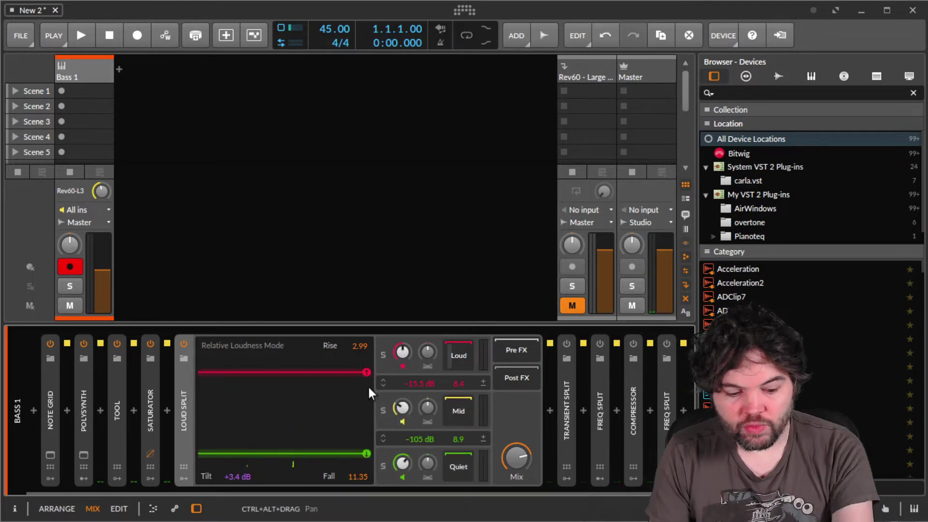
pyautogui.moveTo(366, 372)
pyautogui.mouseDown()
pyautogui.moveTo(366, 390)
pyautogui.moveTo(366, 375)
pyautogui.mouseUp()
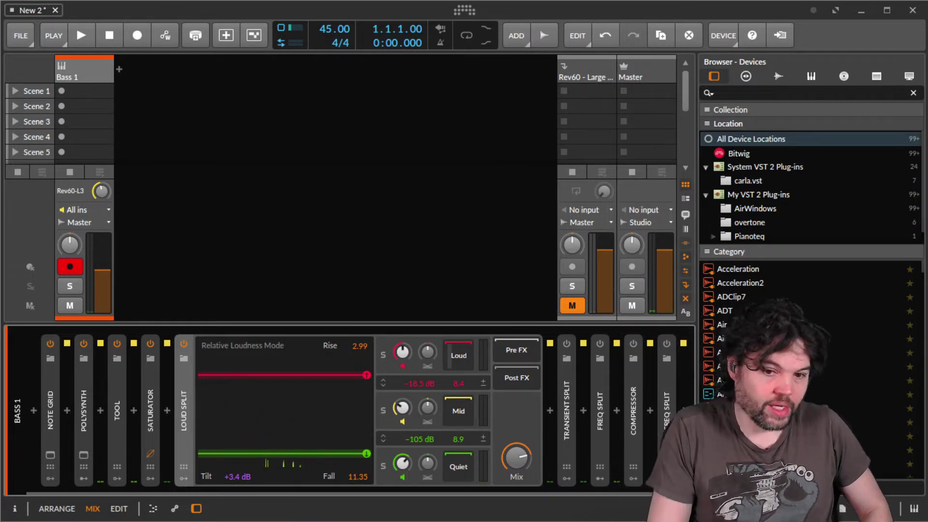
pyautogui.hotkey('ctrl', 'z')
pyautogui.hotkey('ctrl', 'z')
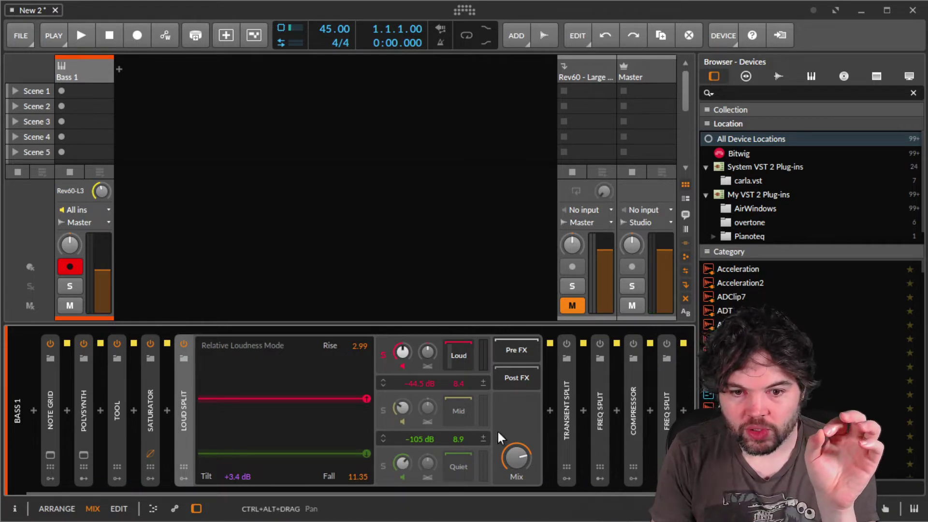
# Step: Solo the Quiet band instead of Loud and restore the Loud Split mix to 73.5%
pyautogui.doubleClick(514, 451)
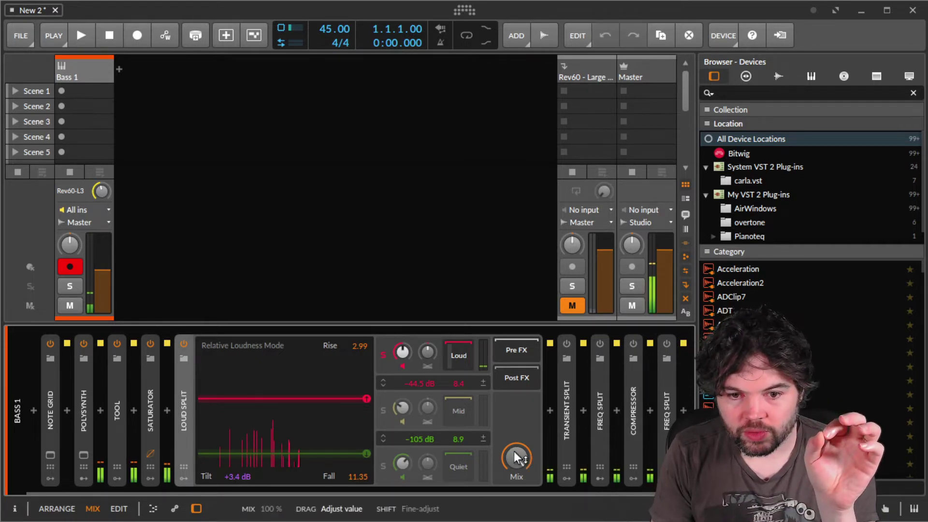
pyautogui.click(384, 355)
pyautogui.click(383, 464)
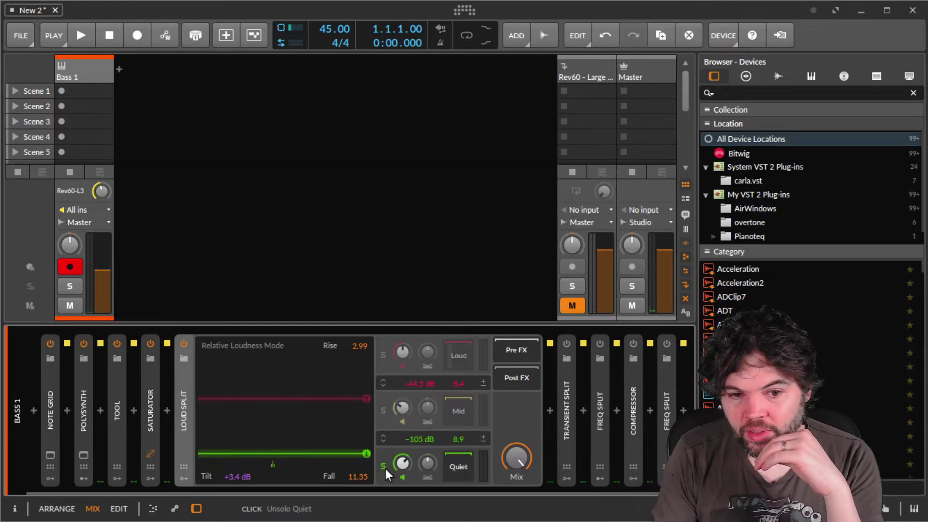
pyautogui.hotkey('ctrl', 'z')
pyautogui.click(515, 460)
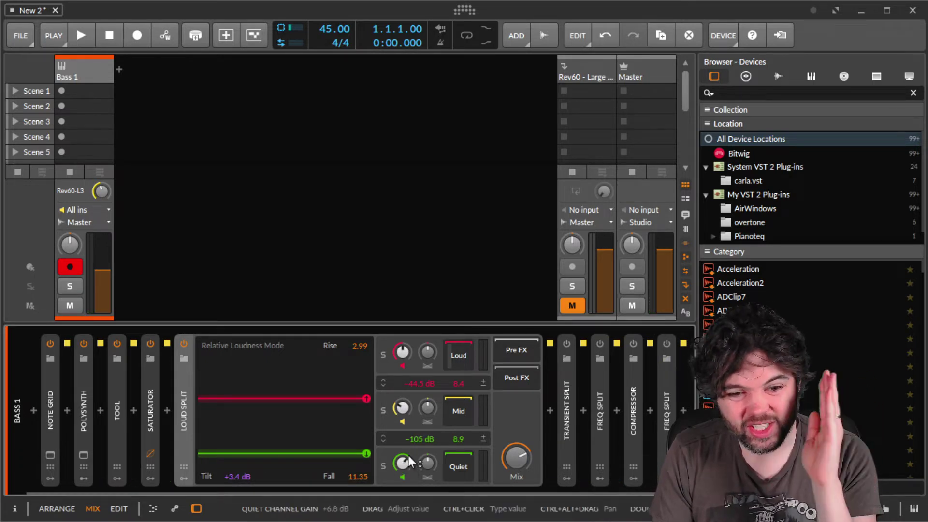
# Step: Switch on the Transient Split, solo its transients band and raise the mix to 100%
pyautogui.doubleClick(185, 412)
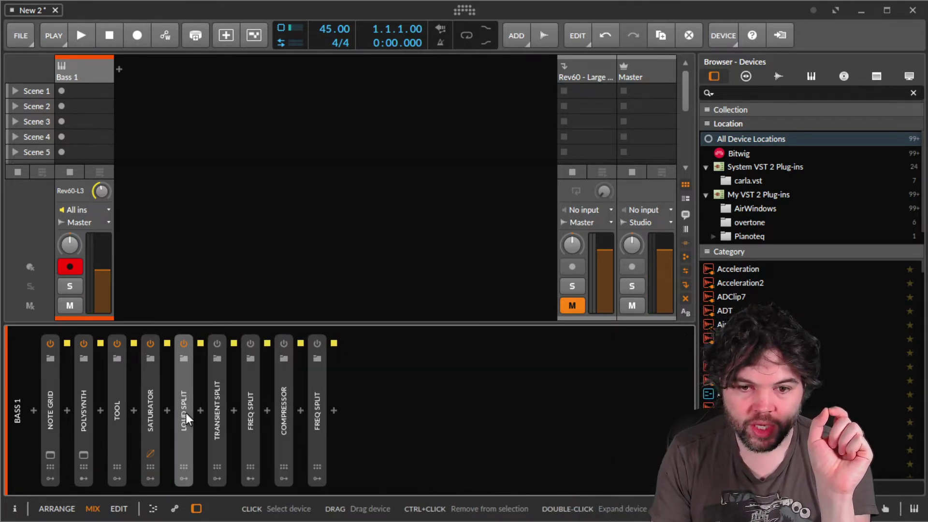
pyautogui.doubleClick(220, 410)
pyautogui.click(217, 343)
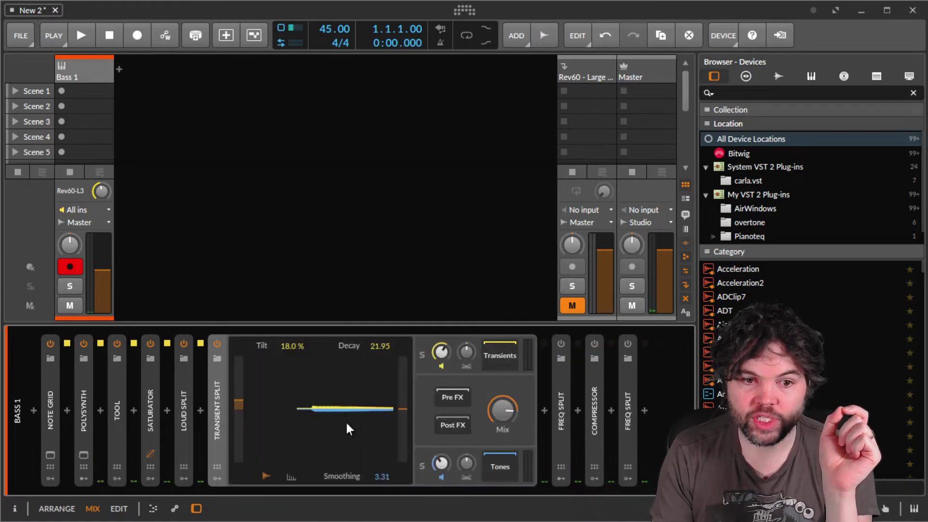
pyautogui.click(422, 355)
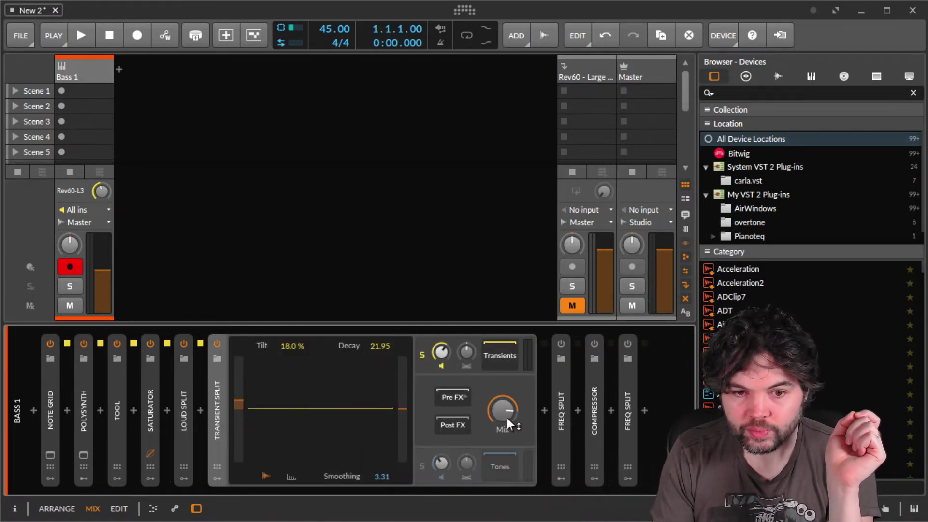
pyautogui.moveTo(514, 416); pyautogui.dragTo(514, 416)
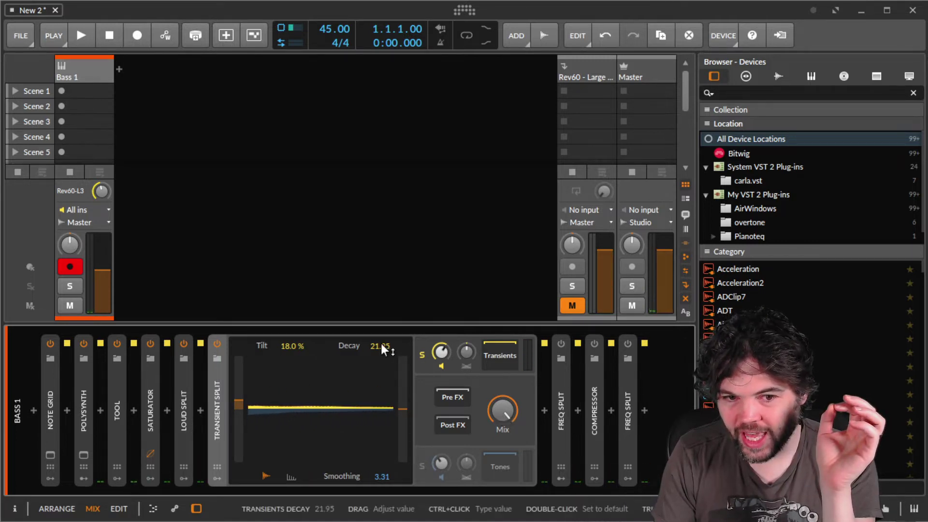
# Step: Set transients decay to 17.98, tones smoothing to 3.02, and mix to 79.5%
pyautogui.moveTo(381, 346); pyautogui.dragTo(380, 352)
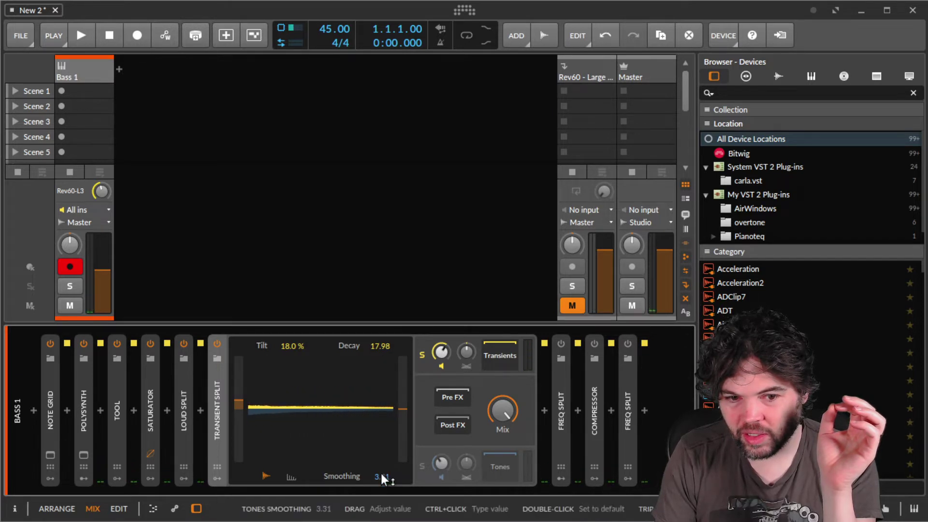
pyautogui.moveTo(377, 477); pyautogui.dragTo(379, 481)
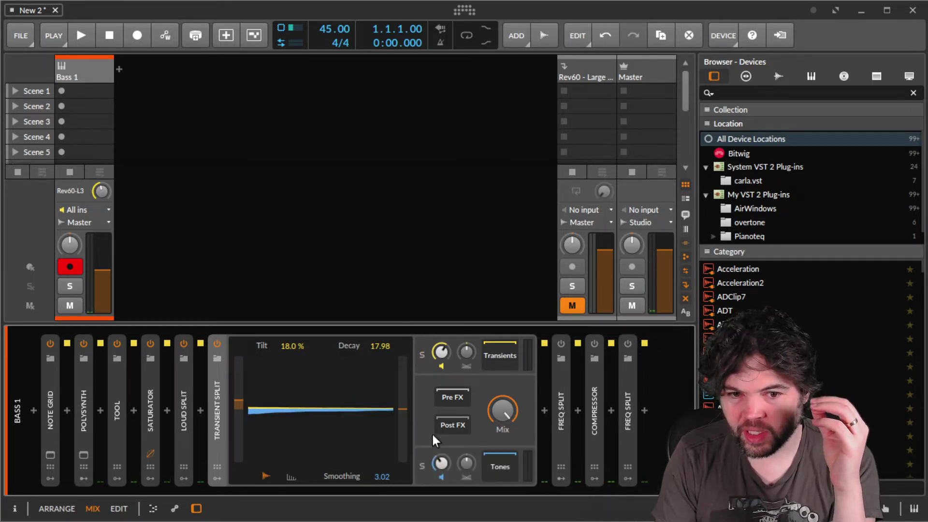
pyautogui.click(422, 465)
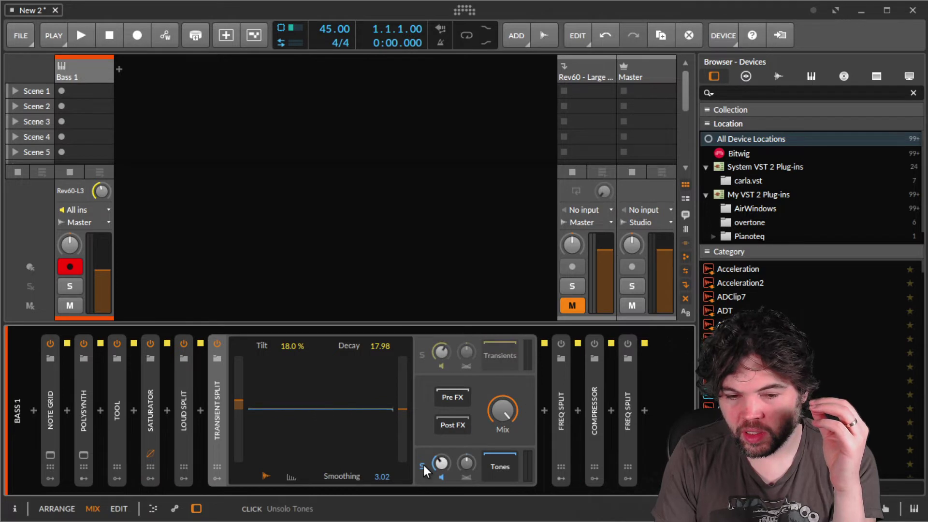
pyautogui.click(422, 466)
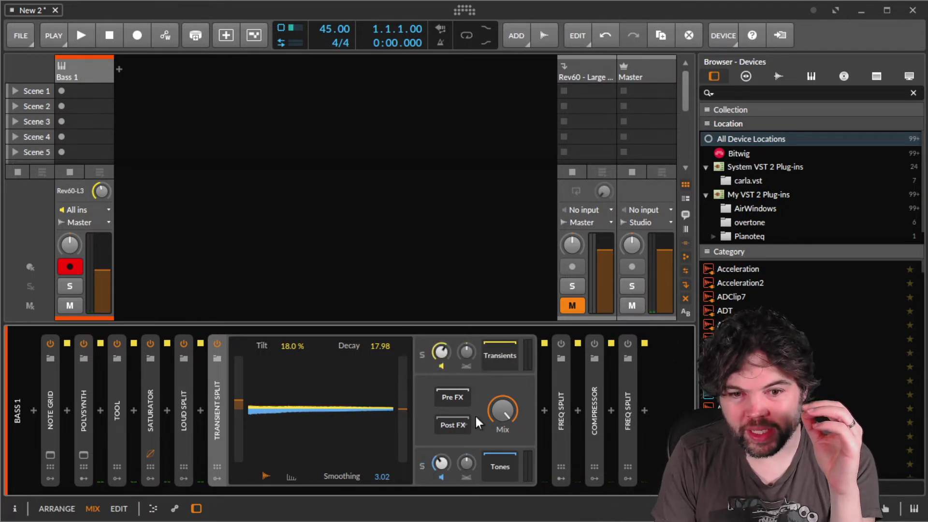
pyautogui.moveTo(498, 406); pyautogui.dragTo(498, 405)
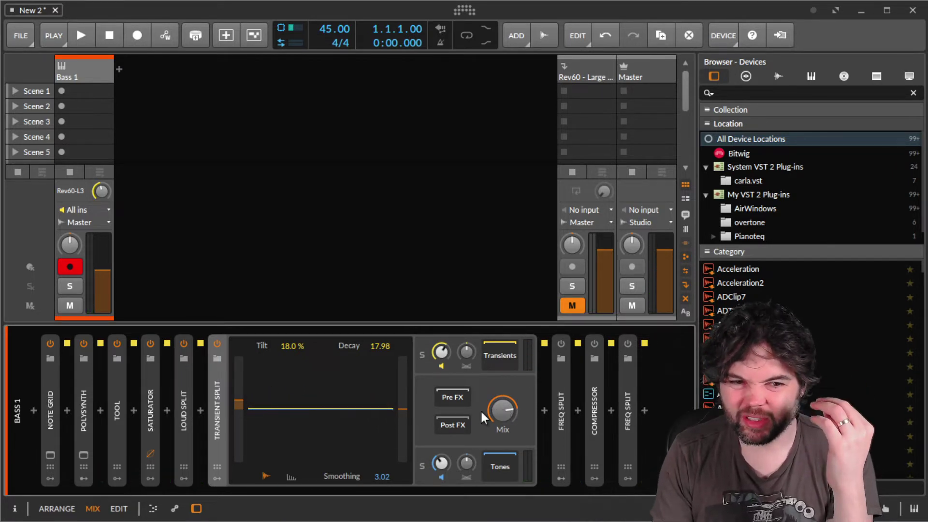
# Step: Power on the Freq Split, solo band 1, and show its delay chain and Random 1 modulator
pyautogui.doubleClick(222, 408)
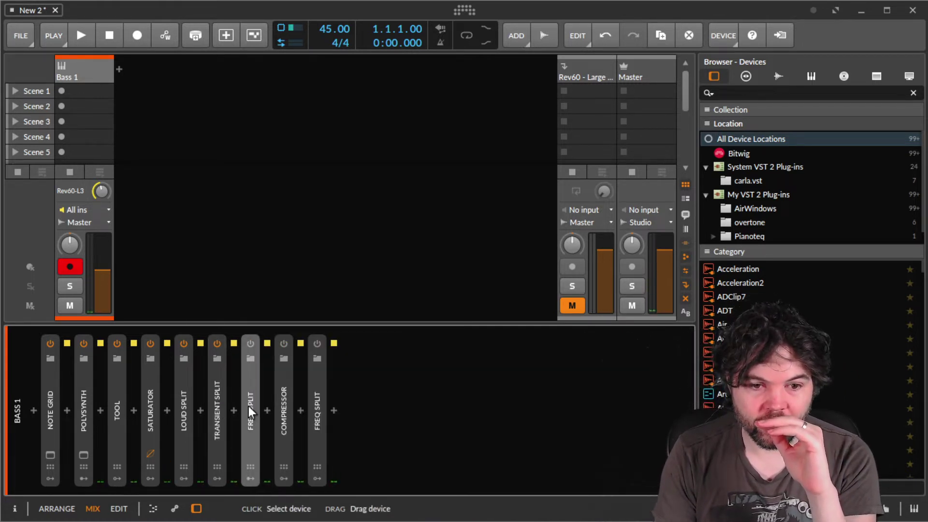
pyautogui.doubleClick(249, 406)
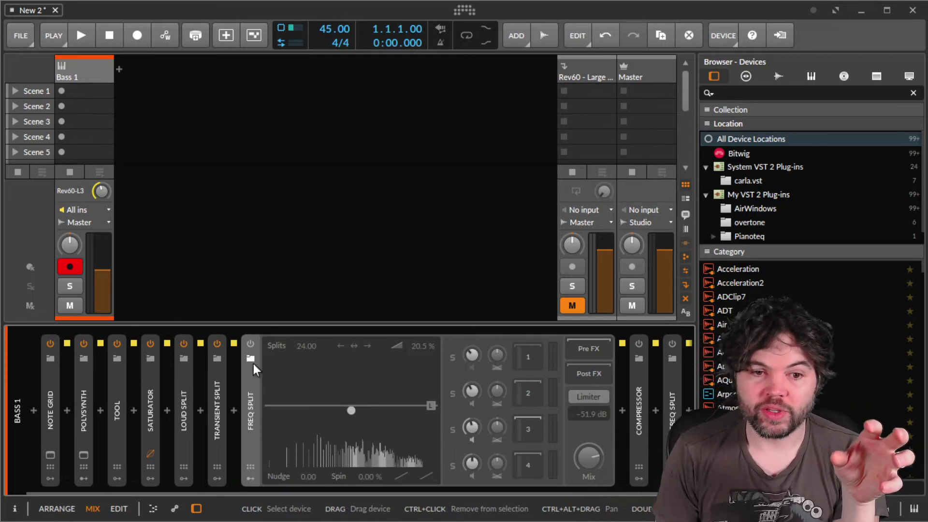
pyautogui.click(251, 343)
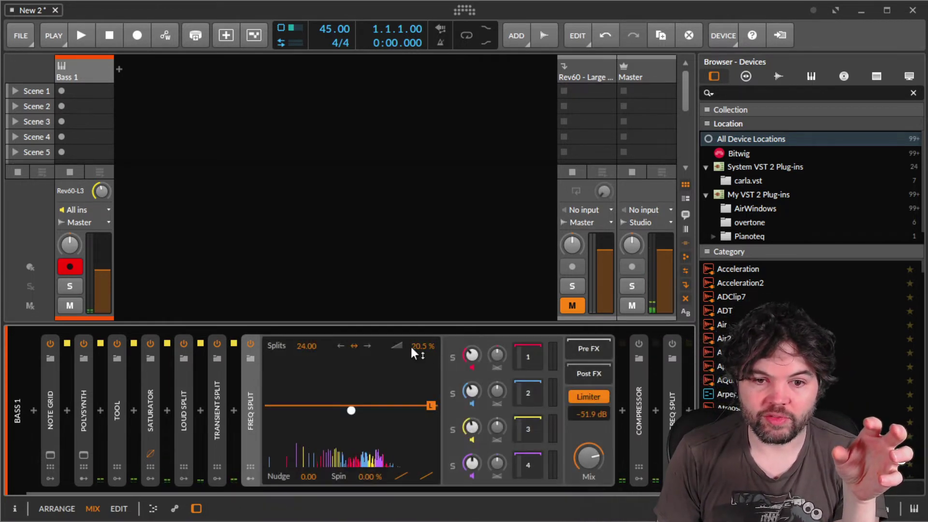
pyautogui.click(453, 357)
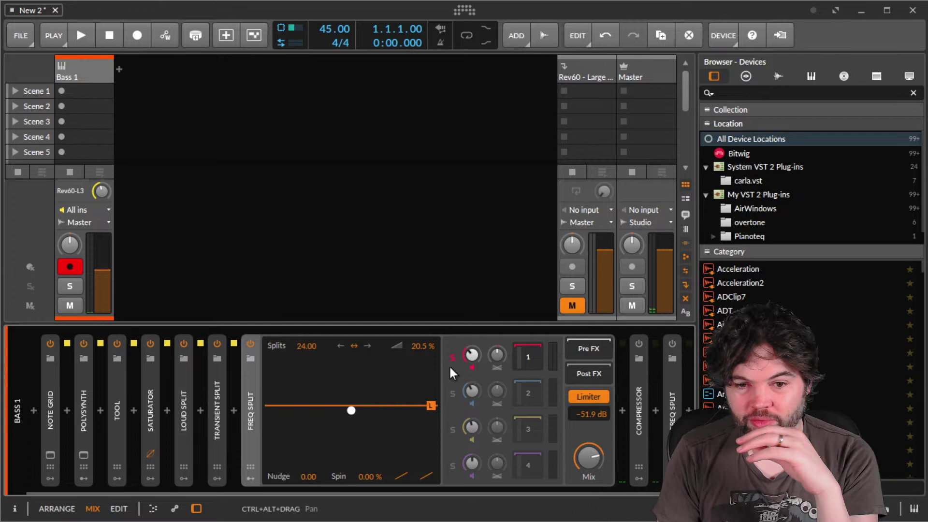
pyautogui.click(517, 361)
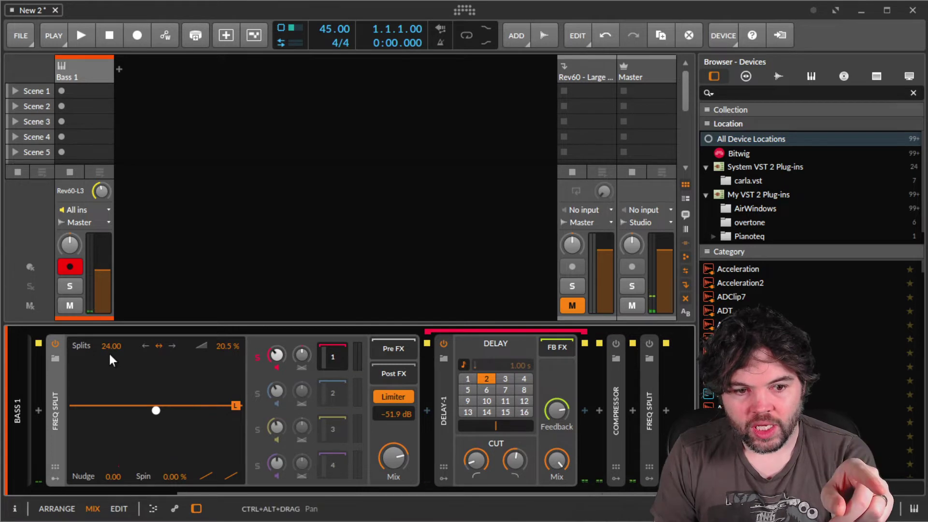
pyautogui.scroll(3, 109, 384)
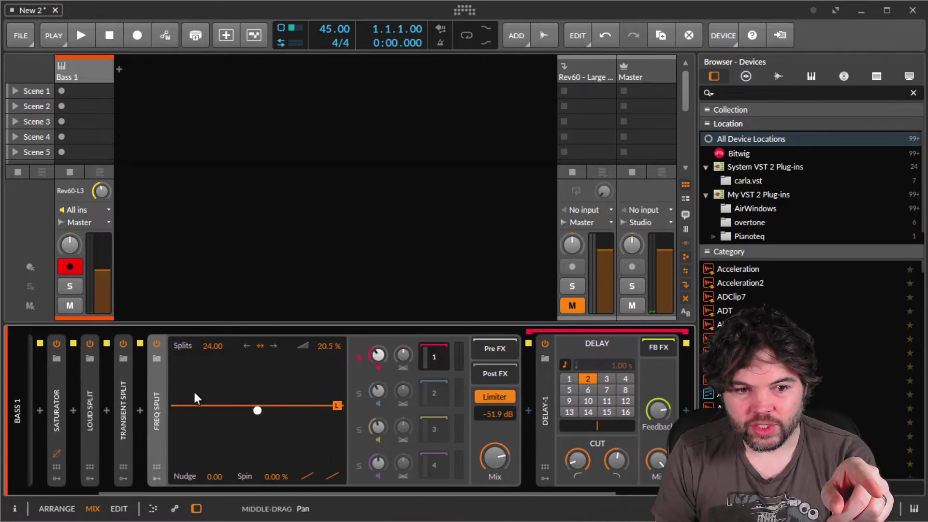
pyautogui.click(154, 478)
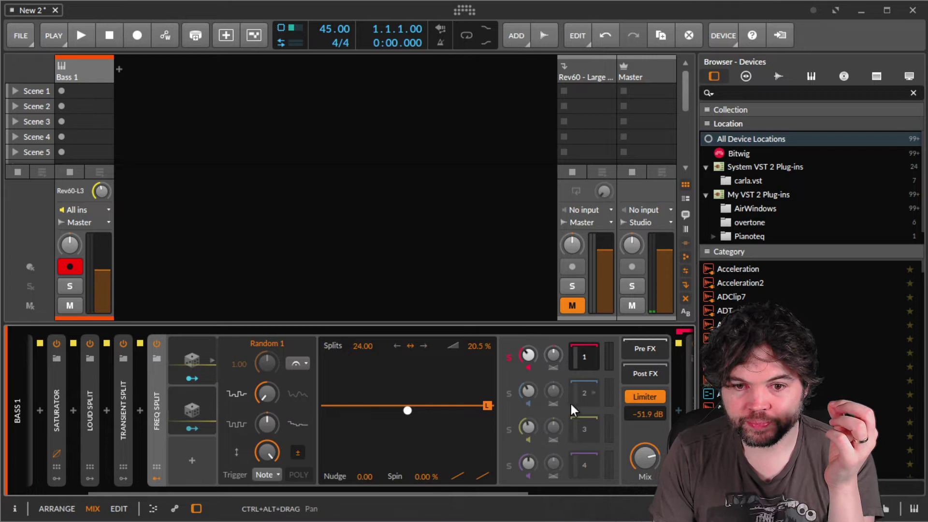
# Step: Switch between band 1 and band 2 device chains to compare their delays
pyautogui.moveTo(570, 404); pyautogui.dragTo(290, 414)
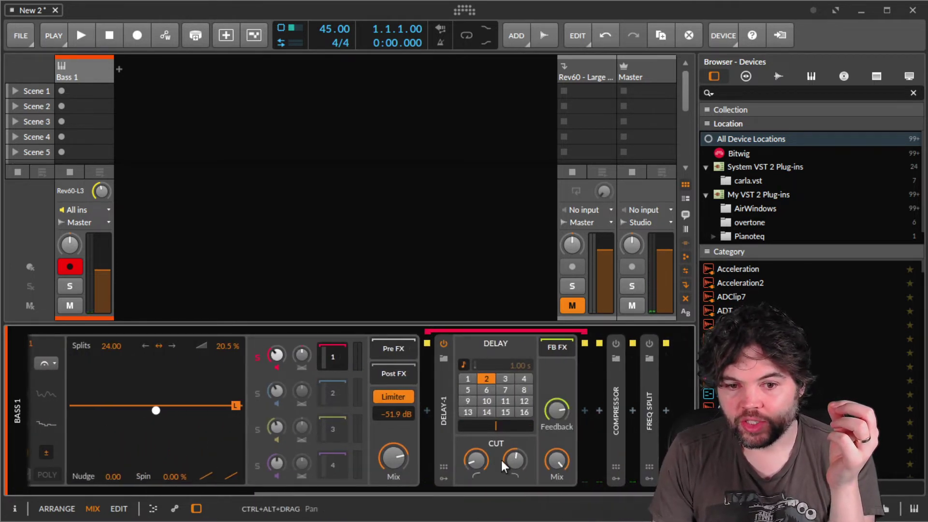
pyautogui.click(335, 392)
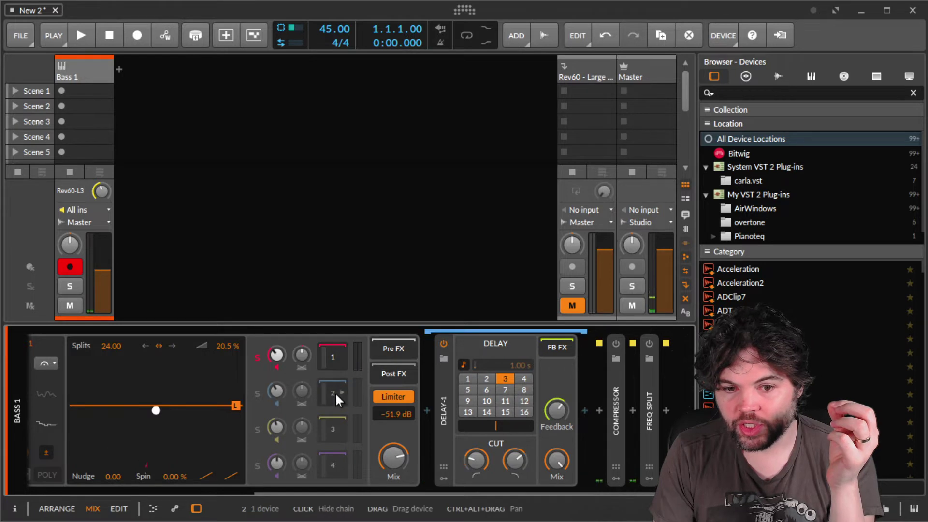
pyautogui.click(333, 357)
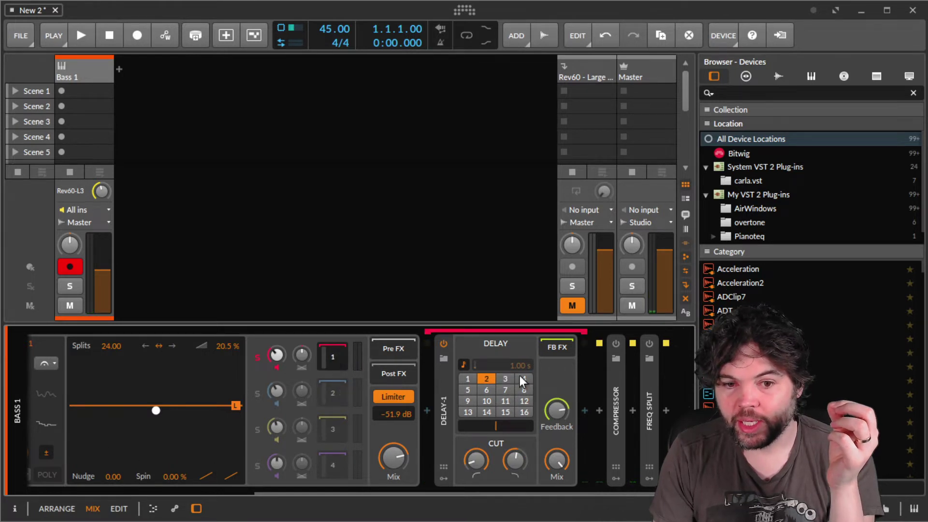
pyautogui.click(340, 391)
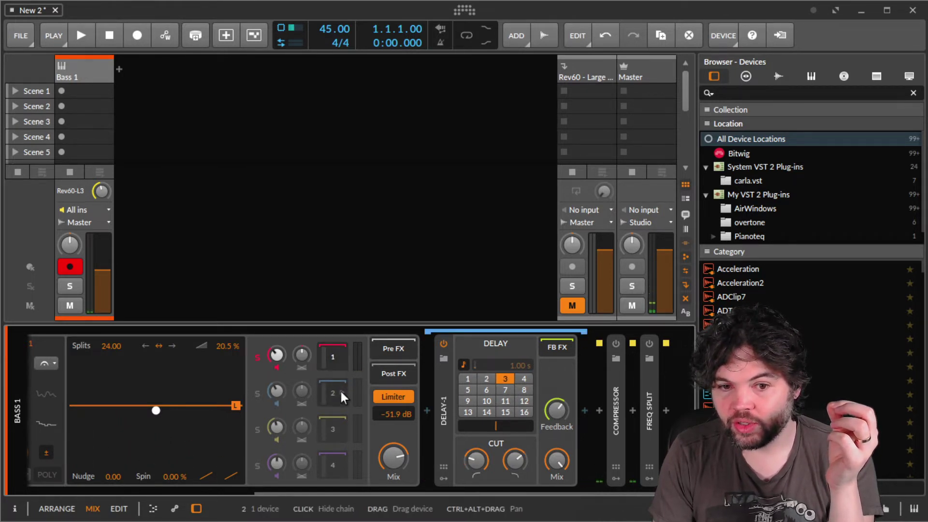
pyautogui.click(329, 356)
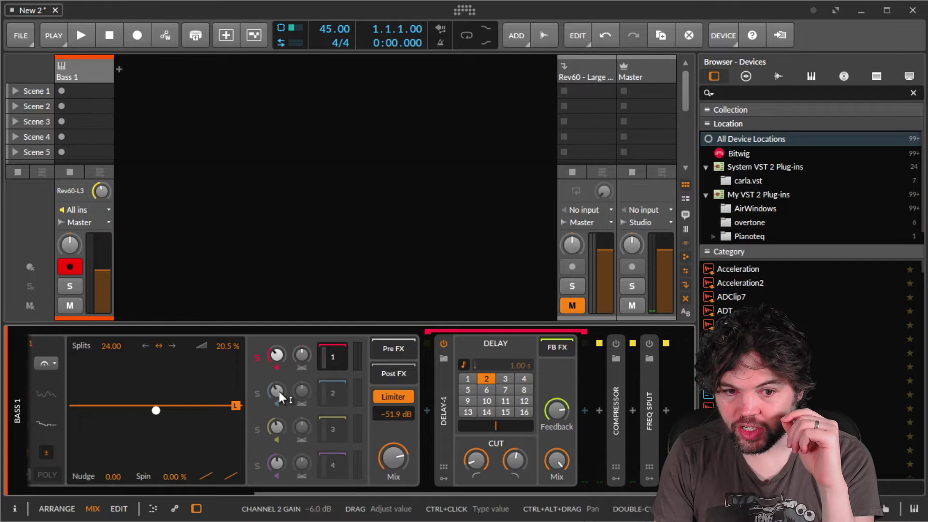
# Step: Solo Freq Split bands 2, 3 and 4 in turn, then scroll back to the chain start
pyautogui.click(256, 394)
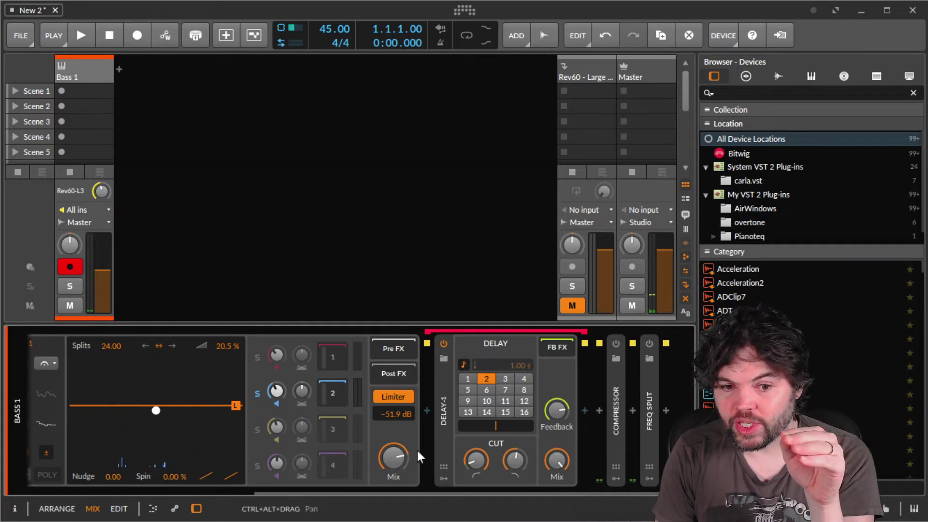
pyautogui.click(257, 428)
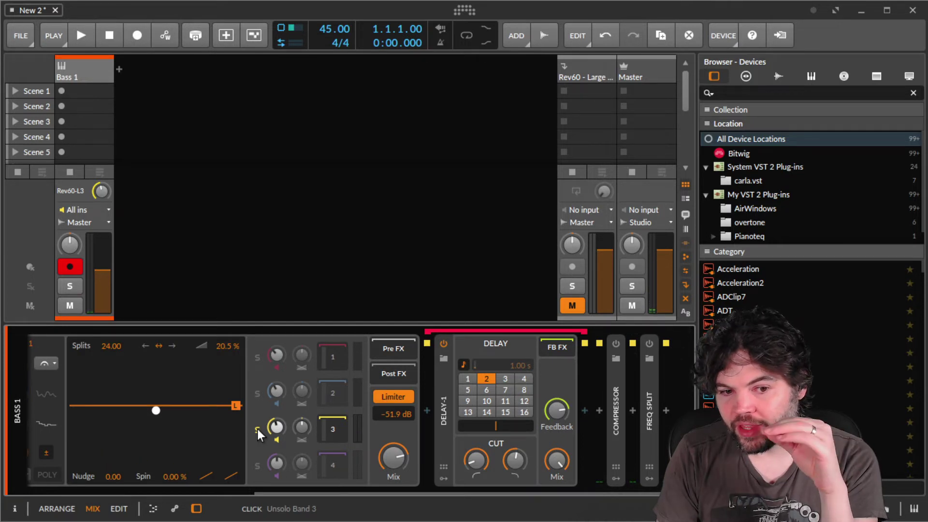
pyautogui.click(256, 466)
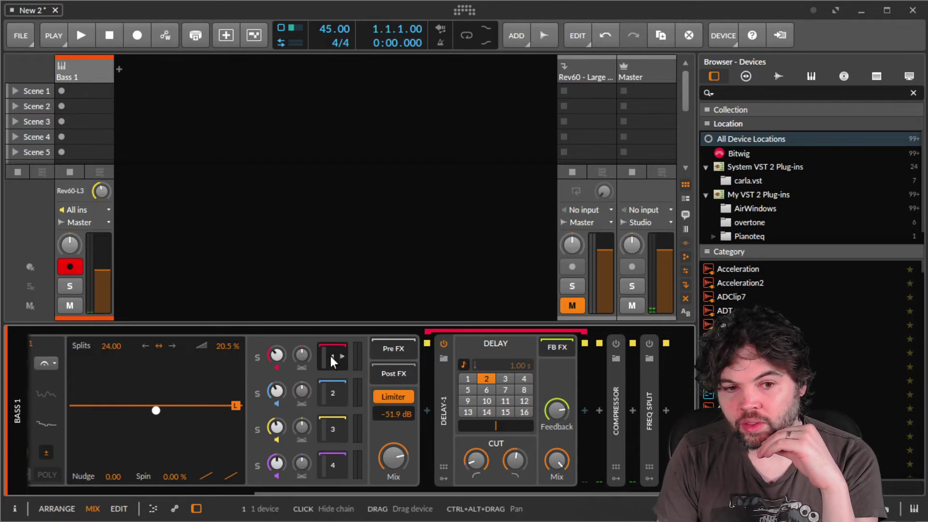
pyautogui.scroll(3, 329, 354)
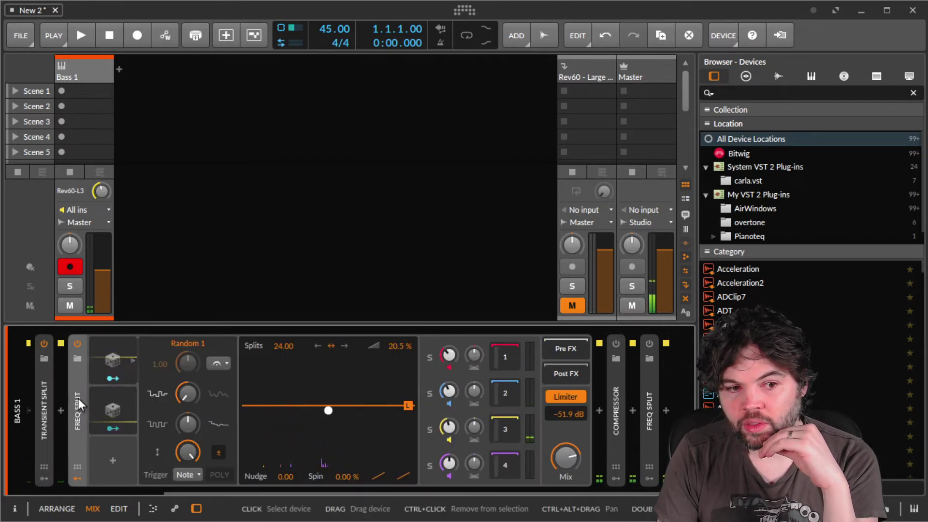
pyautogui.hscroll(-3, 78, 398)
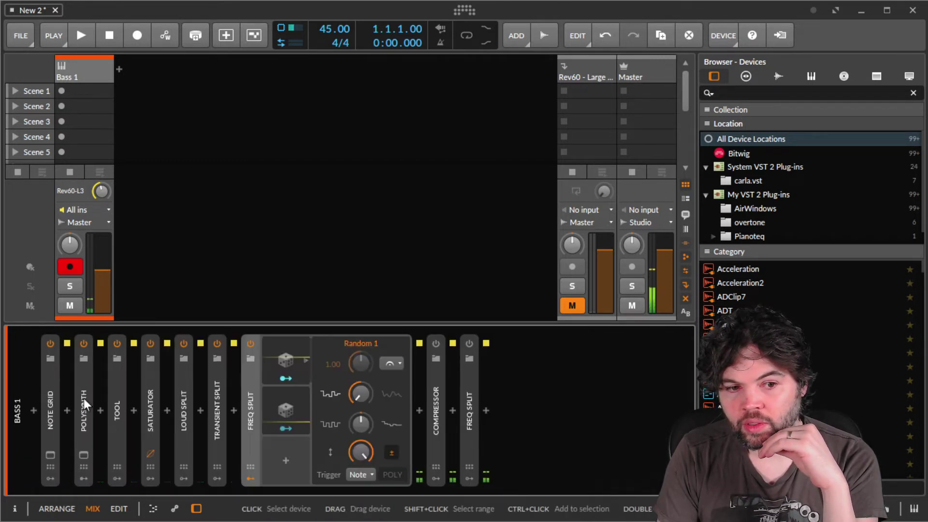
# Step: Expand the Compressor after the first Freq Split and power it on
pyautogui.click(251, 479)
pyautogui.doubleClick(286, 418)
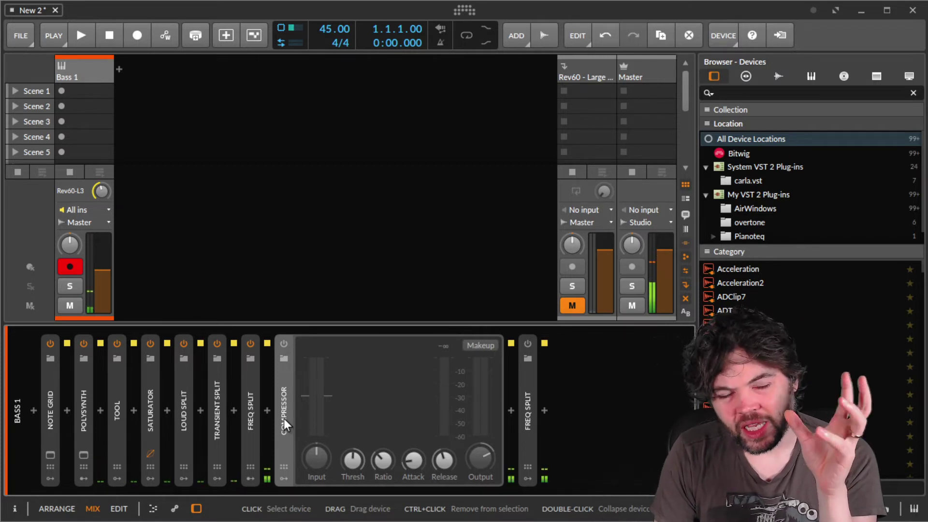
pyautogui.click(284, 343)
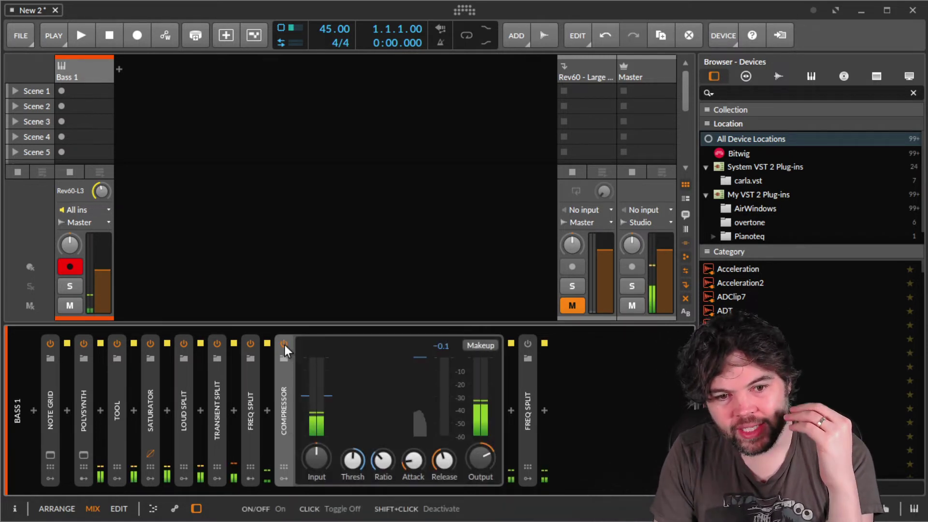
# Step: Collapse the Compressor, switch on the last Freq Split and solo its band 1
pyautogui.doubleClick(282, 412)
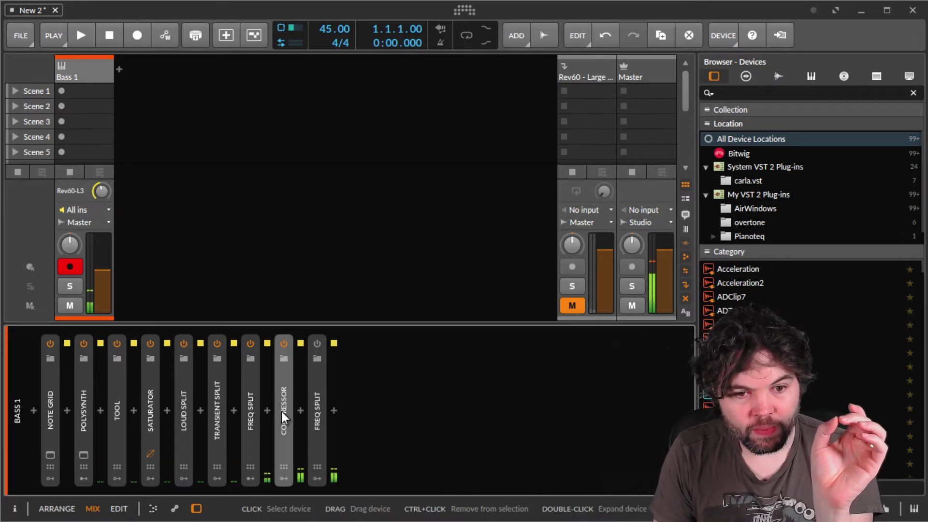
pyautogui.doubleClick(314, 410)
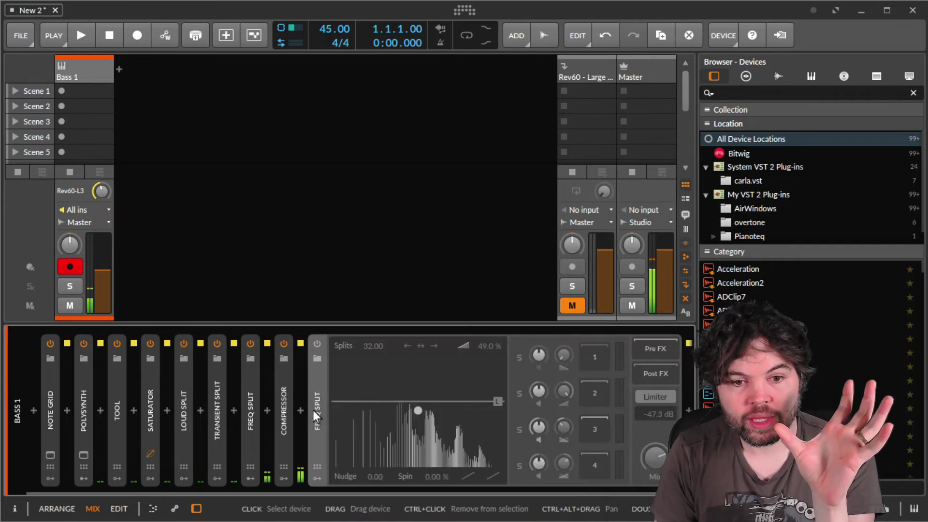
pyautogui.click(319, 344)
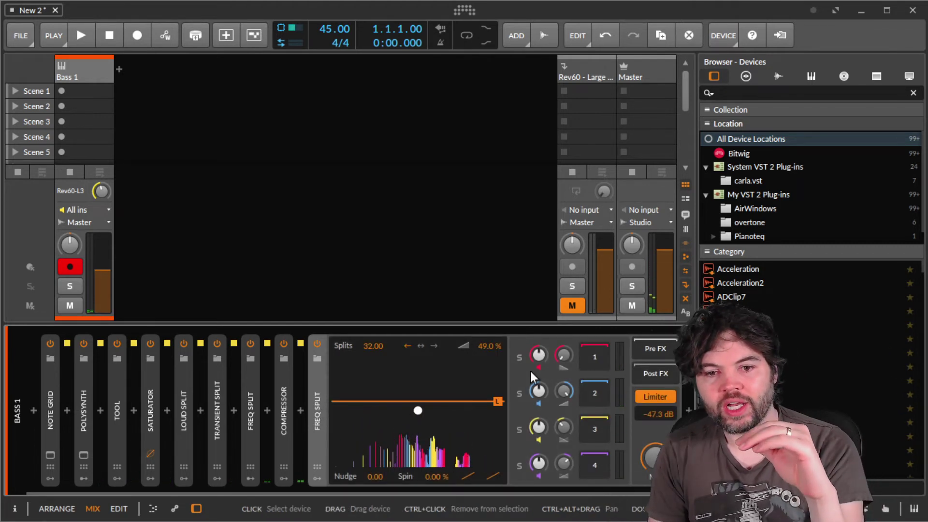
pyautogui.click(519, 357)
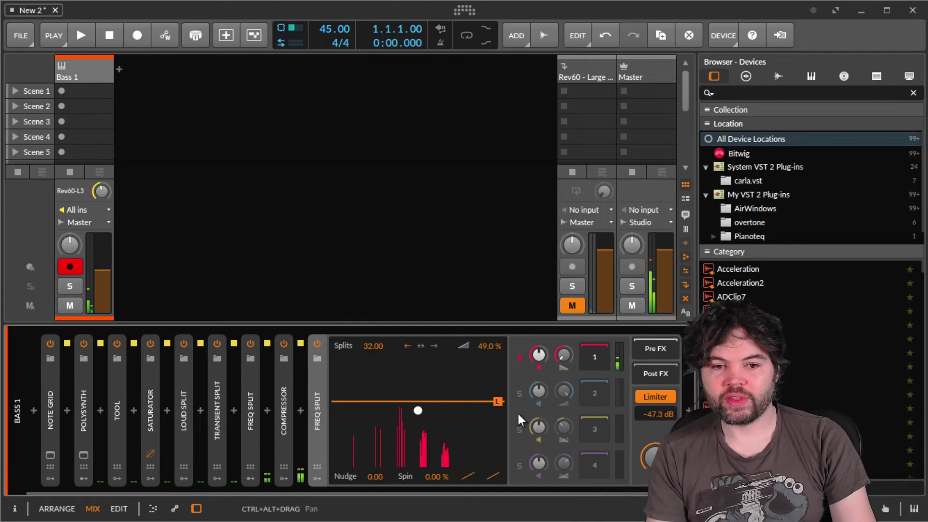
pyautogui.click(315, 478)
pyautogui.click(317, 480)
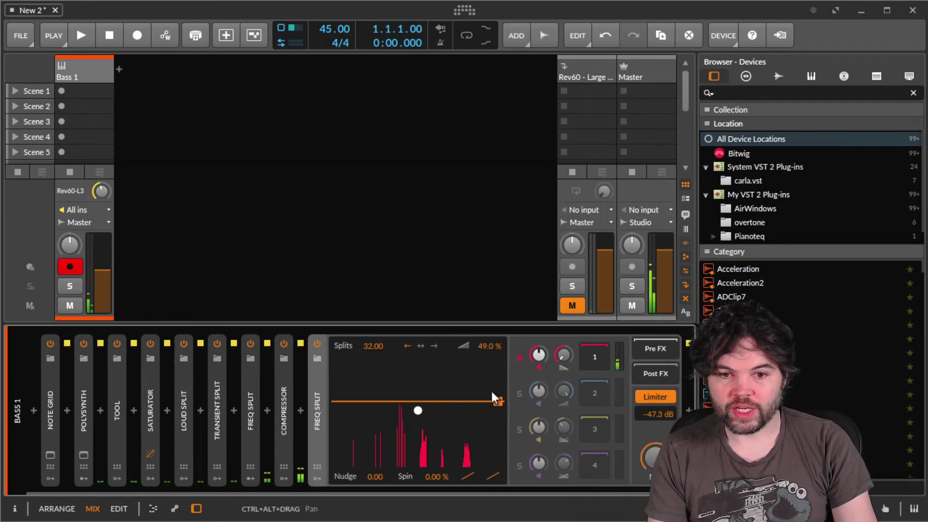
# Step: Solo bands 2, 3 and 4 in turn, unsolo, and collapse the Freq Split
pyautogui.click(519, 393)
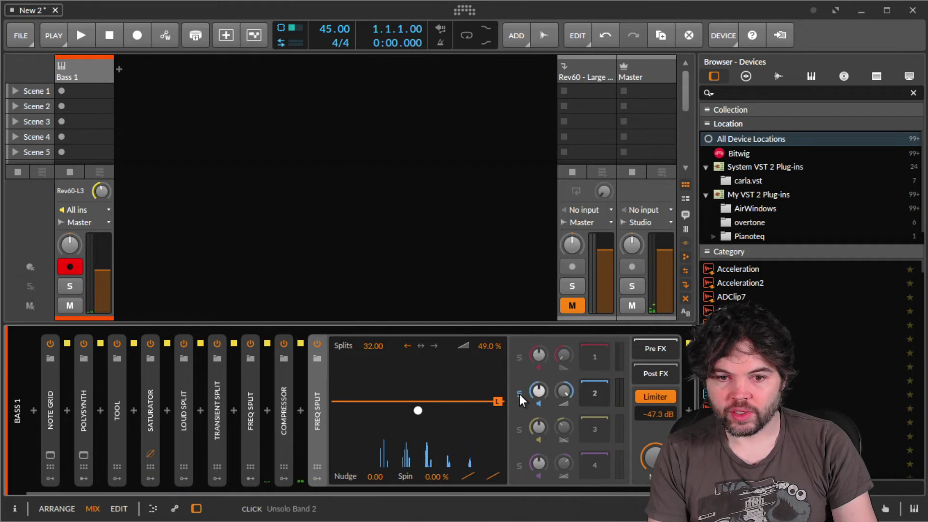
pyautogui.click(519, 429)
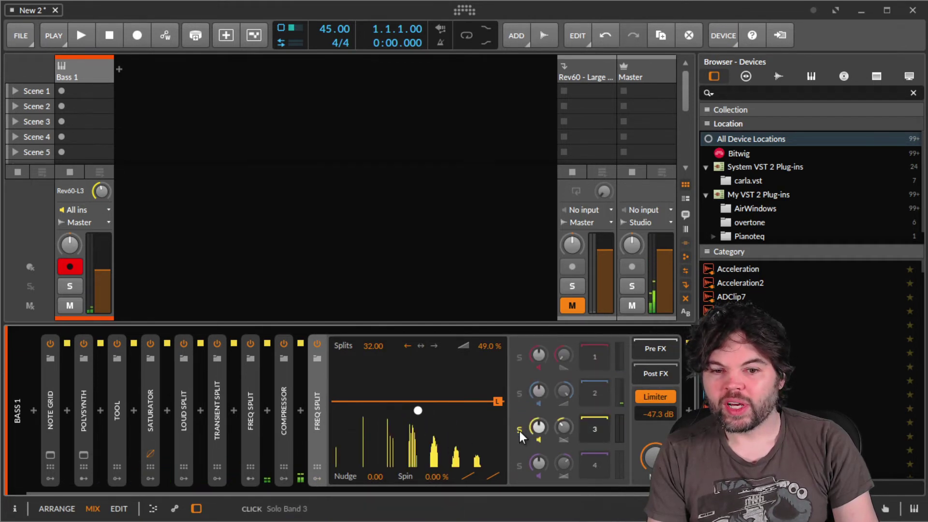
pyautogui.click(520, 465)
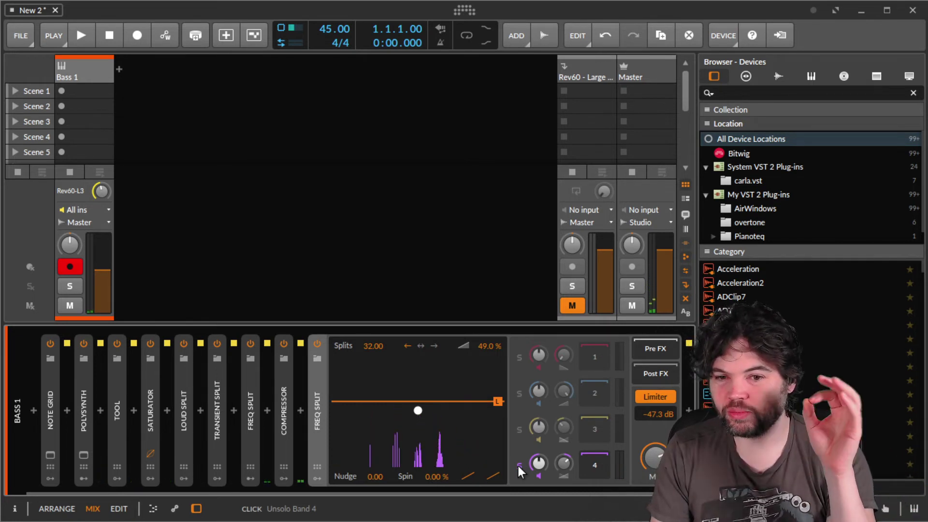
pyautogui.click(517, 464)
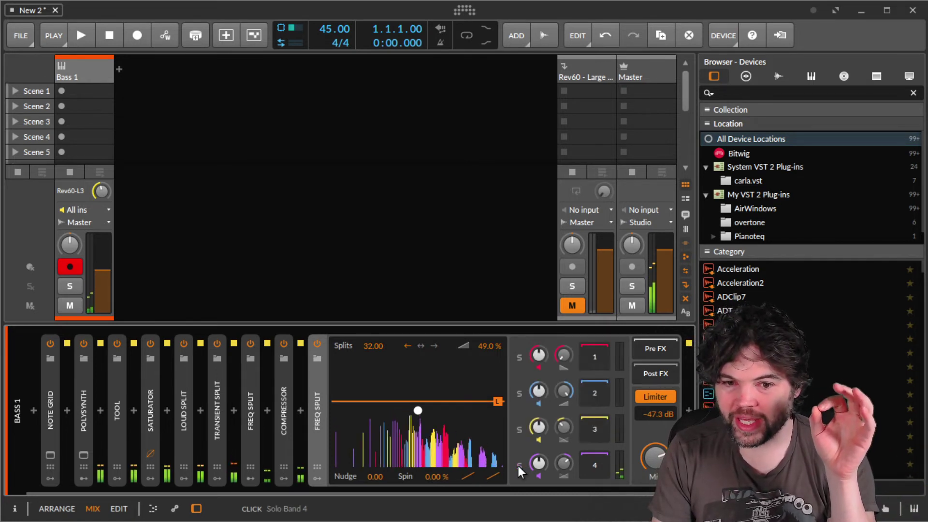
pyautogui.doubleClick(318, 398)
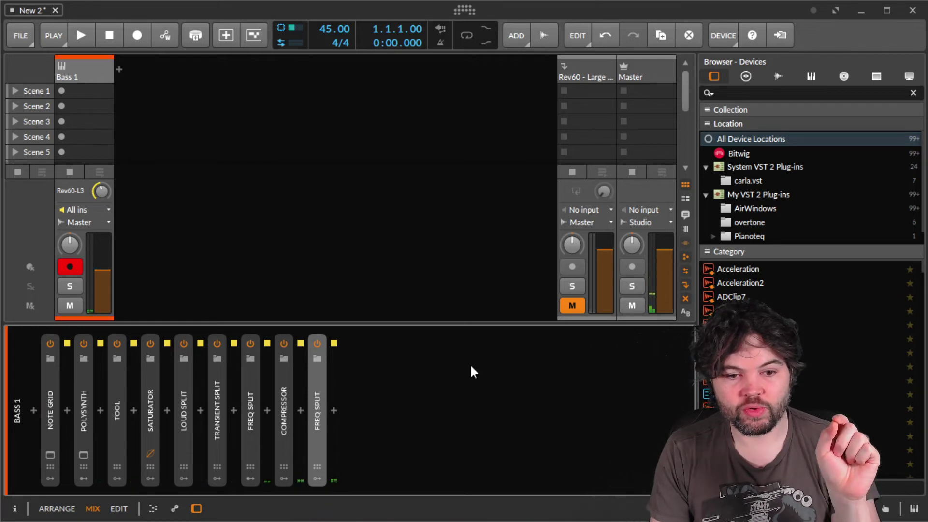
# Step: Inspect the Master track's Compressor and Peak Limiter settings, then collapse both devices again
pyautogui.click(639, 72)
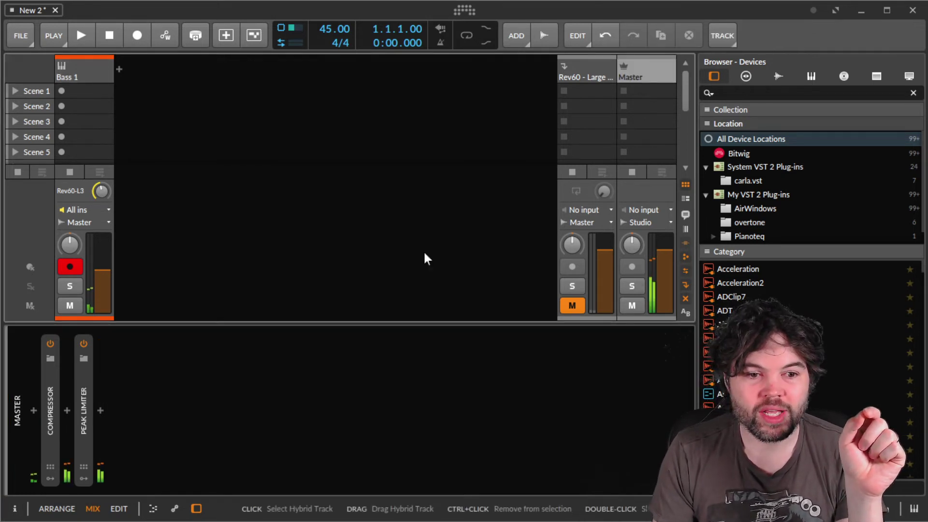
pyautogui.doubleClick(51, 403)
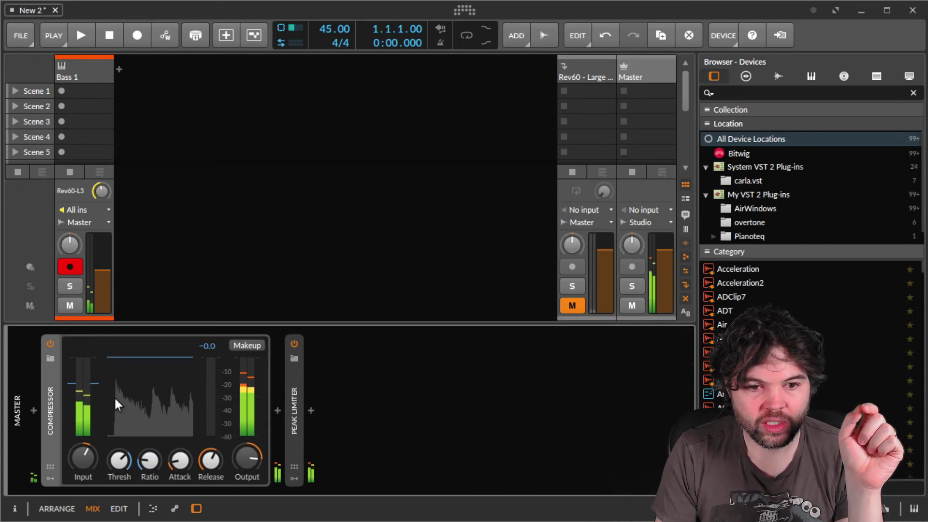
pyautogui.doubleClick(298, 400)
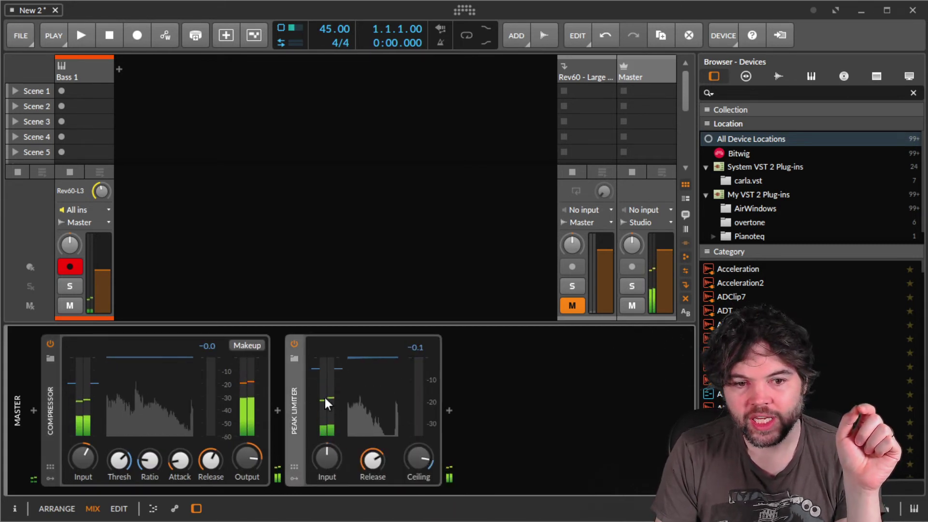
pyautogui.doubleClick(294, 402)
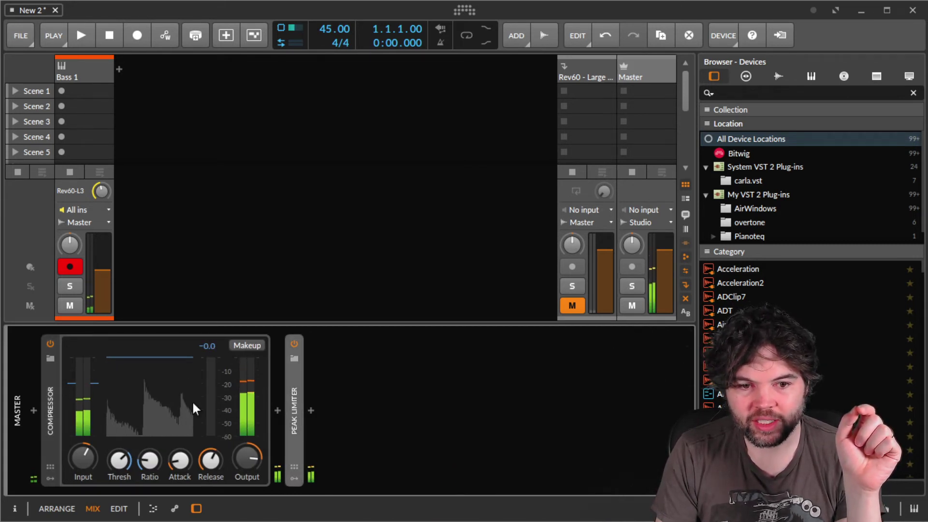
pyautogui.doubleClick(53, 409)
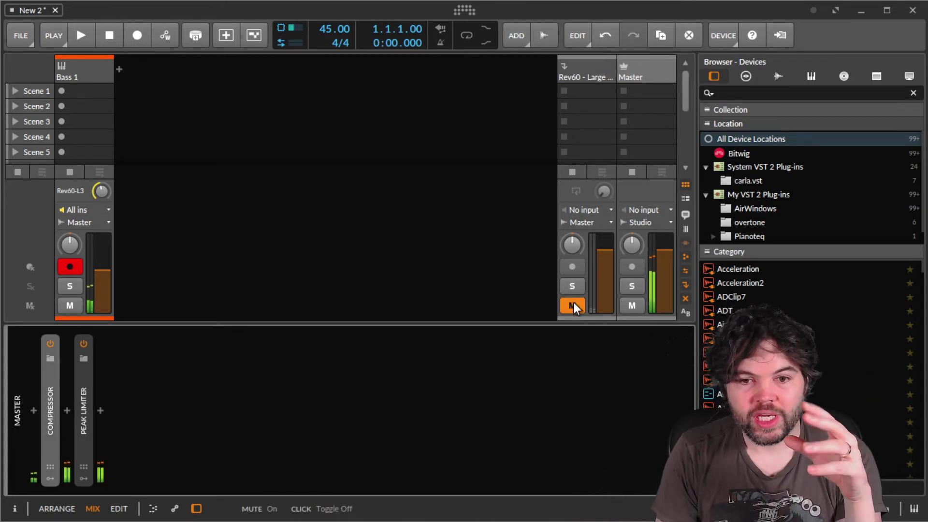
pyautogui.click(587, 74)
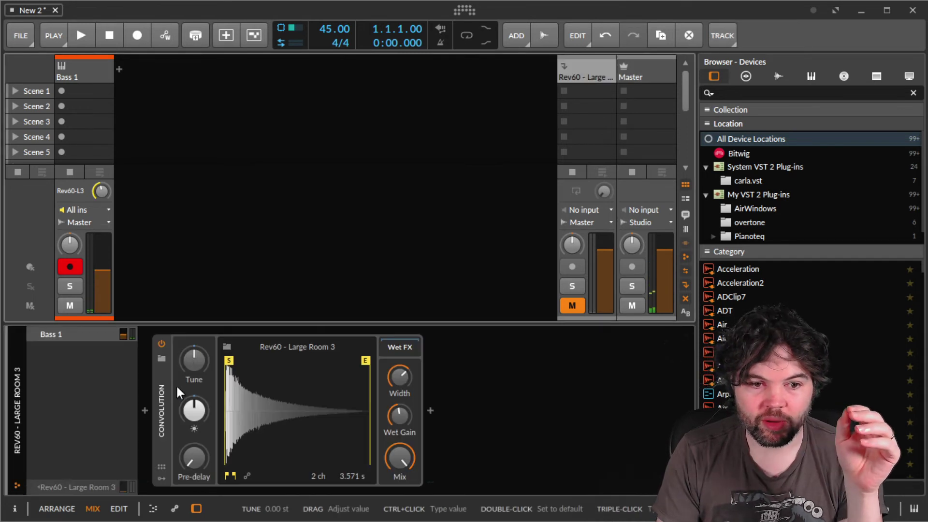
pyautogui.click(158, 407)
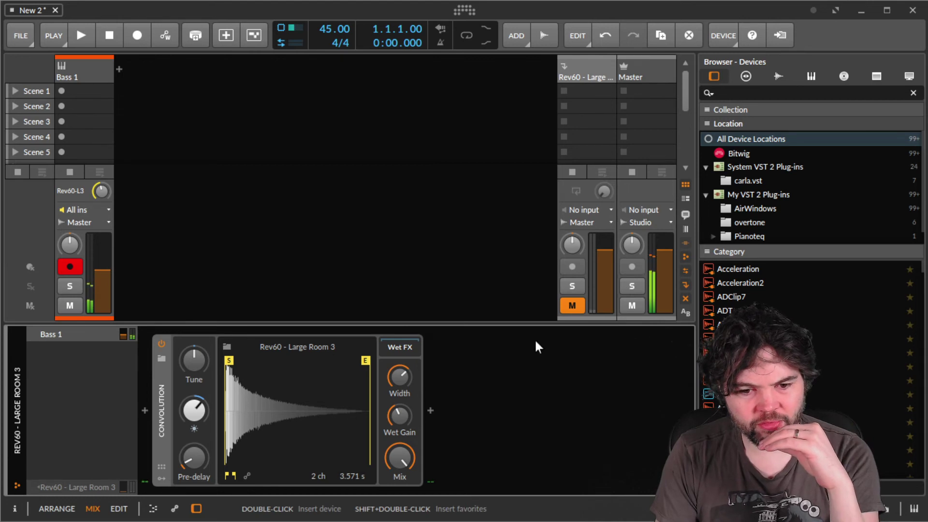
pyautogui.click(264, 348)
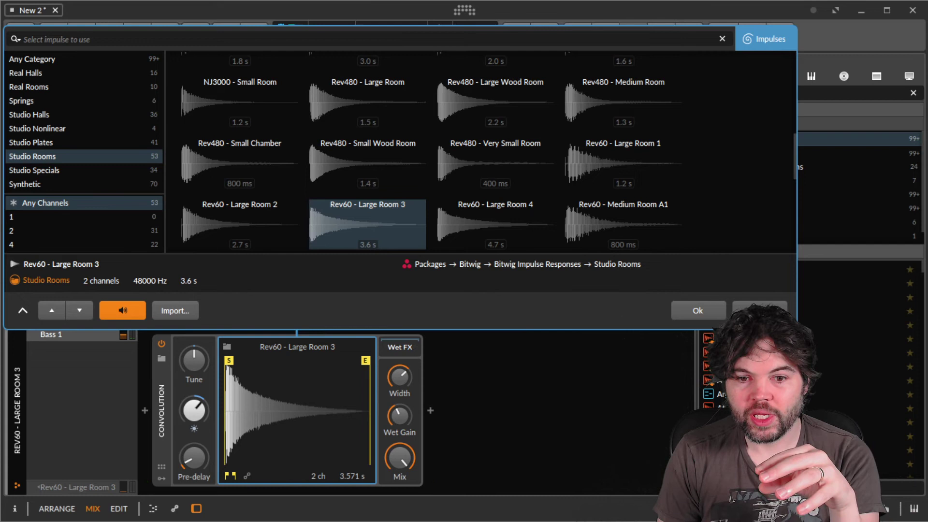
pyautogui.press('Escape')
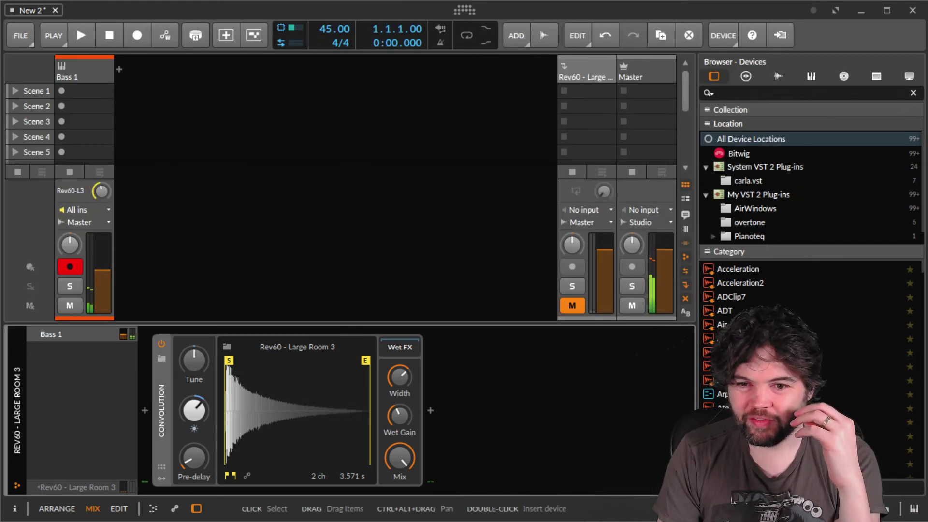
# Step: Unmute the Rev60 - Large Room 3 return track so Bass 1's reverb send is audible
pyautogui.click(573, 306)
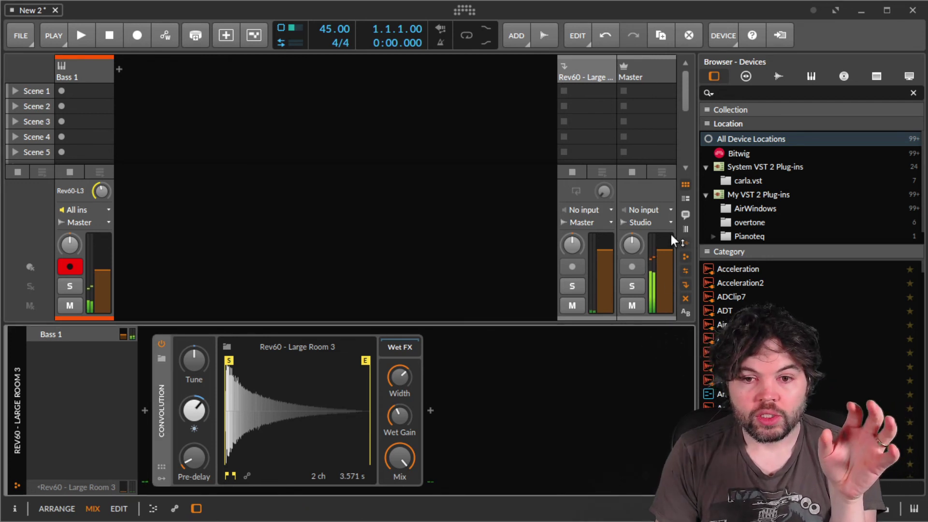
# Step: Pull the Master track volume fader down to about -15.4 dB
pyautogui.moveTo(670, 232); pyautogui.dragTo(668, 261)
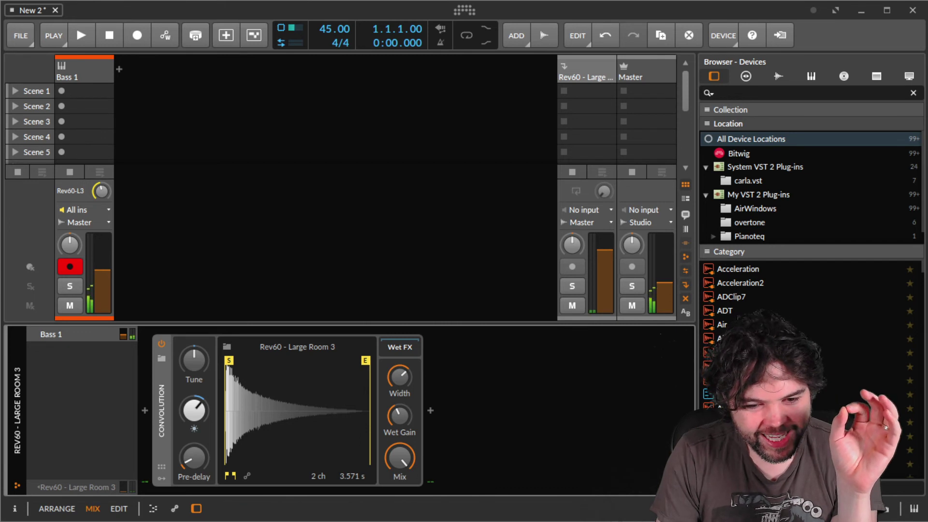